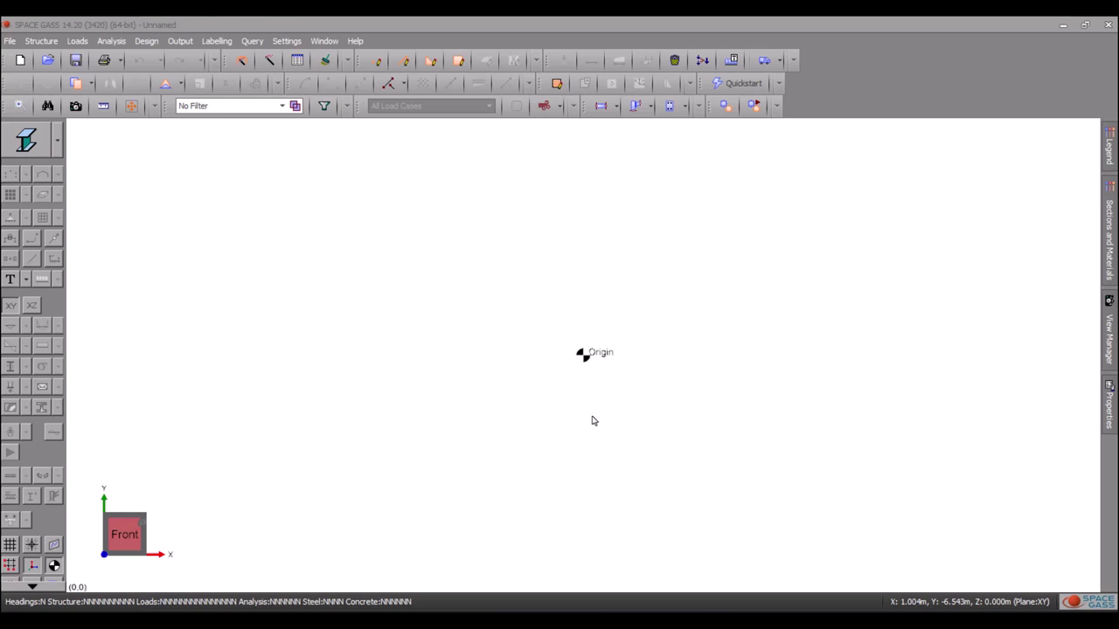
- Open the unit settings and apply the Metric preset after trying the Imperial one
left_click(41, 41)
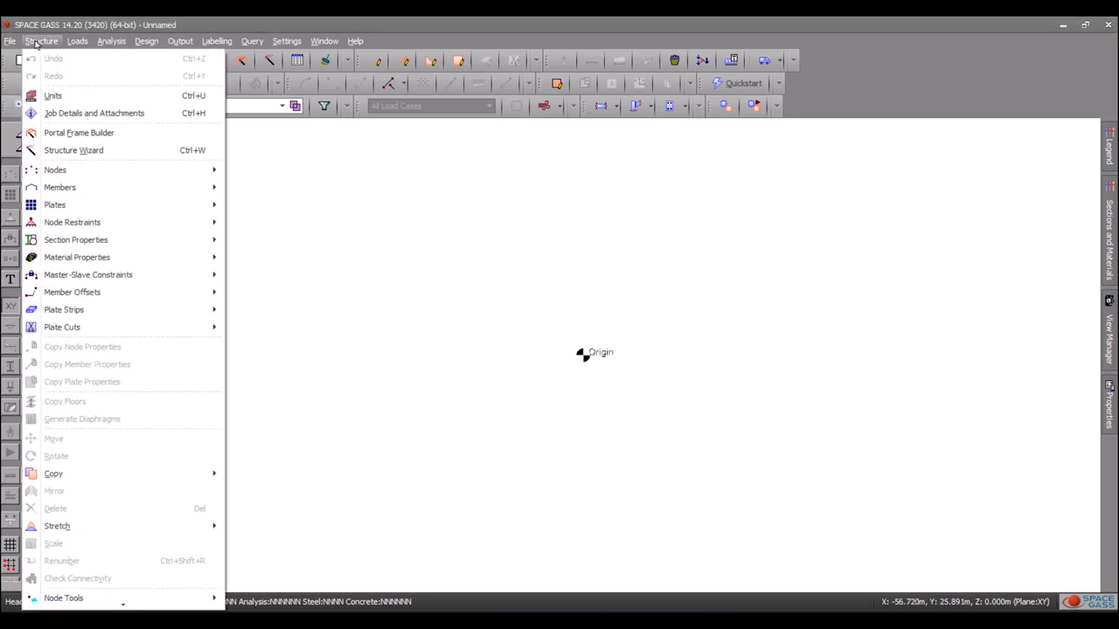
left_click(48, 96)
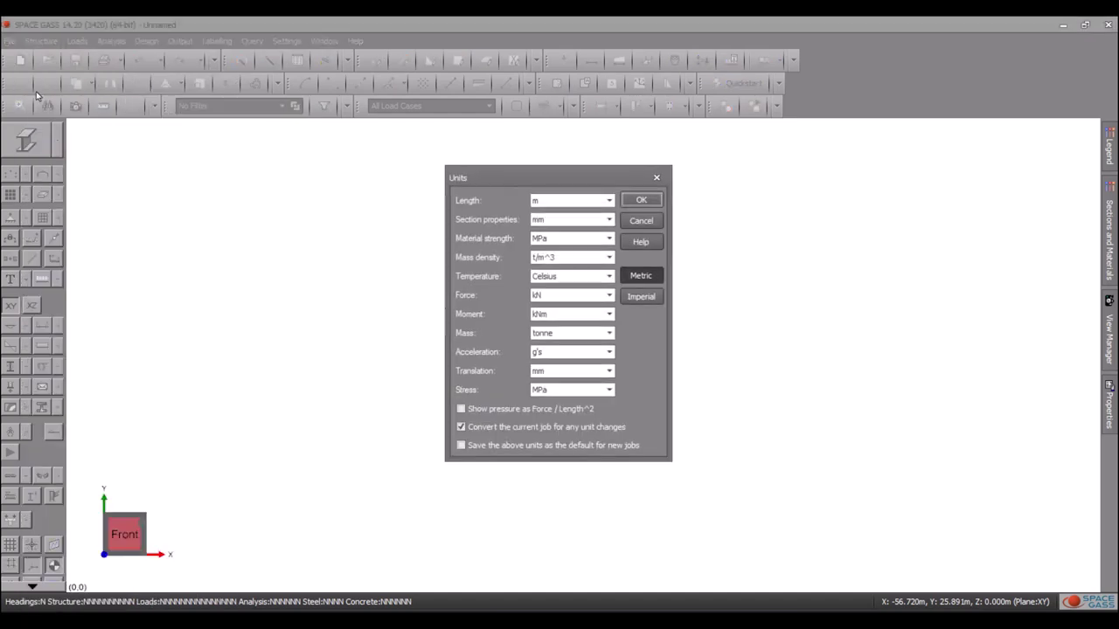
left_click(637, 298)
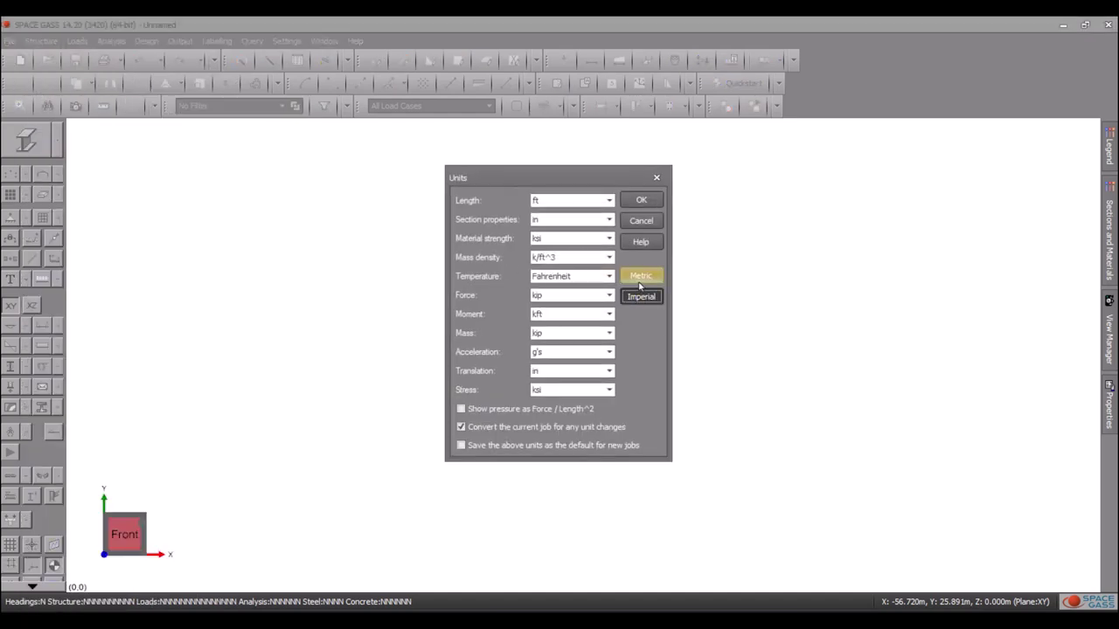
left_click(639, 285)
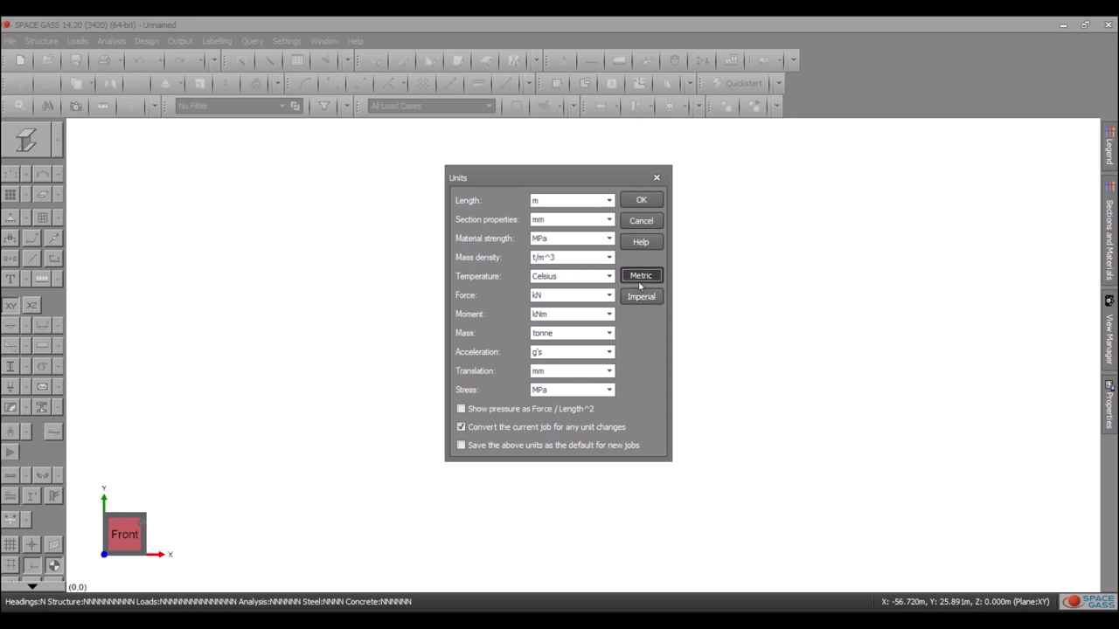
- Examine the unit choices available for length, mass density and moment
left_click(608, 201)
left_click(609, 202)
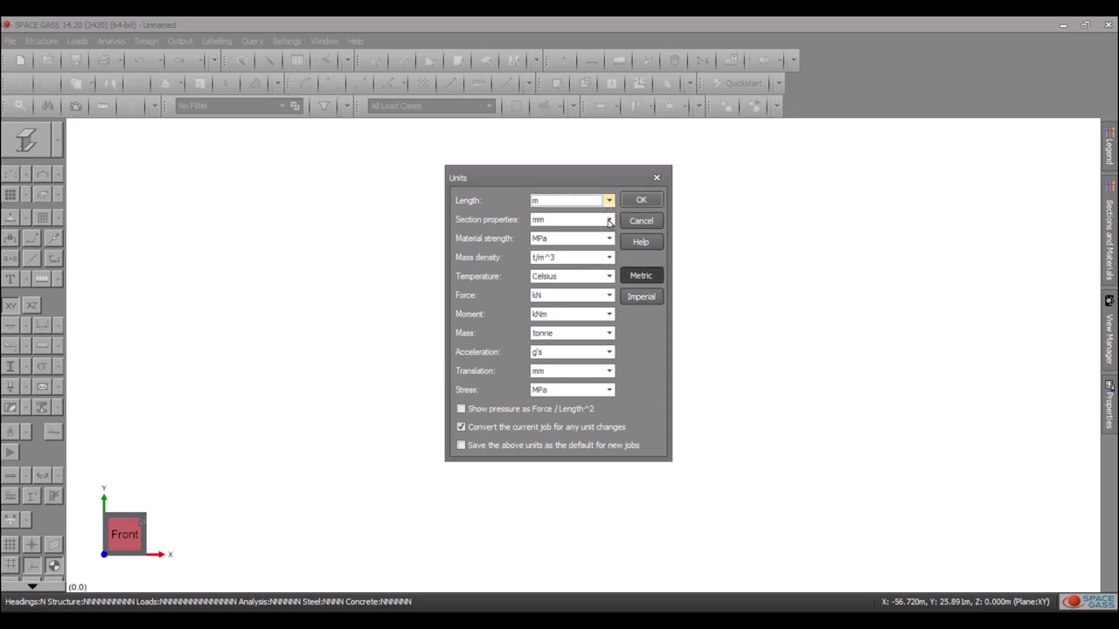
left_click(606, 257)
left_click(606, 257)
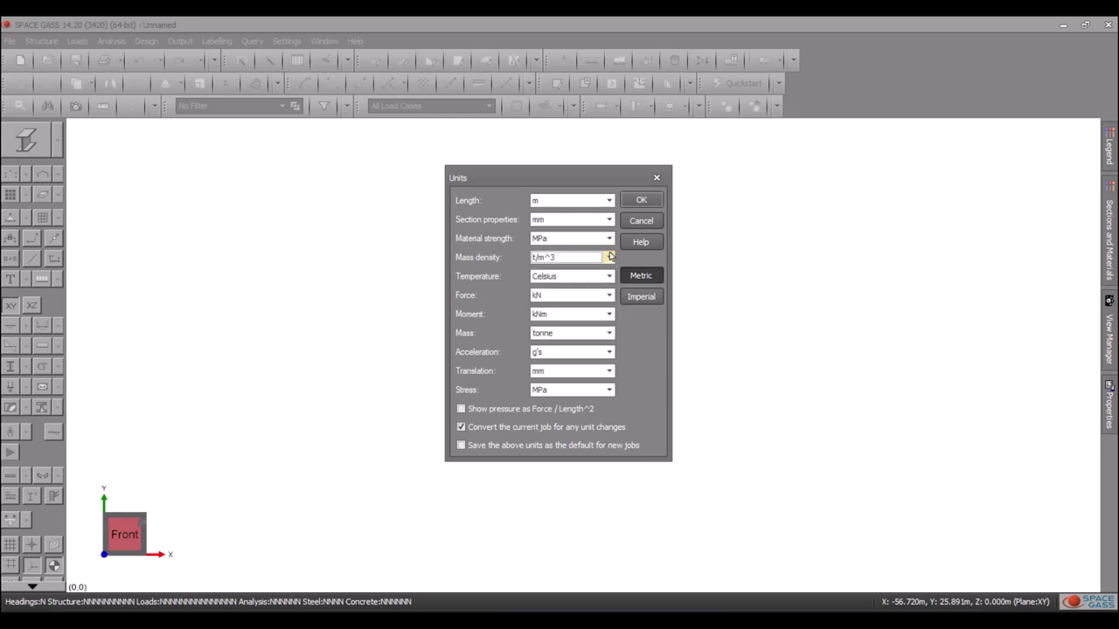
left_click(607, 314)
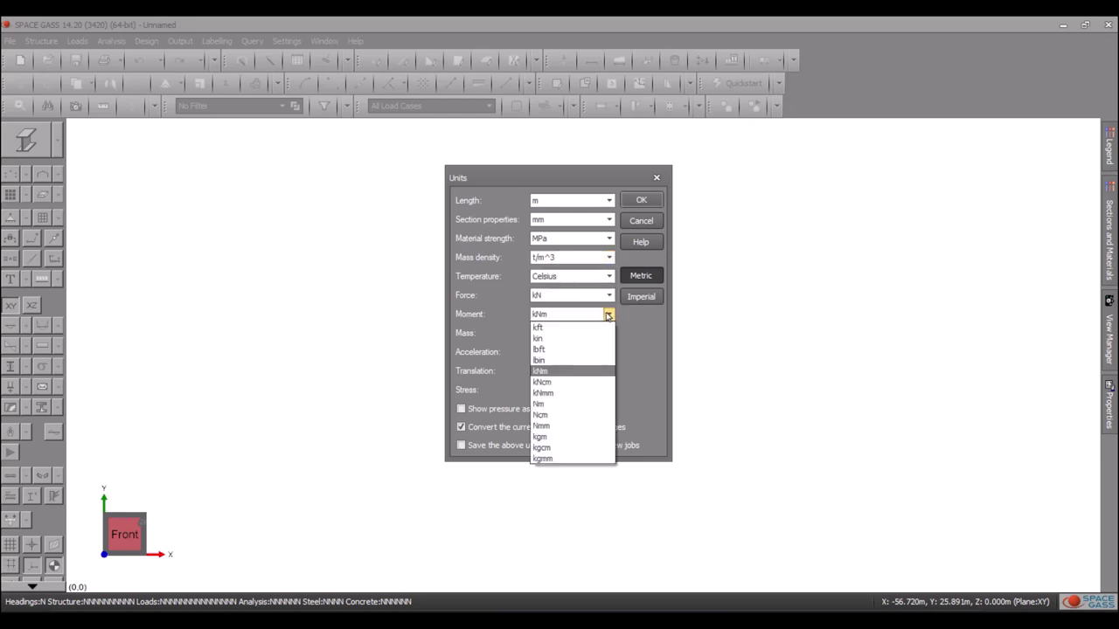
left_click(608, 315)
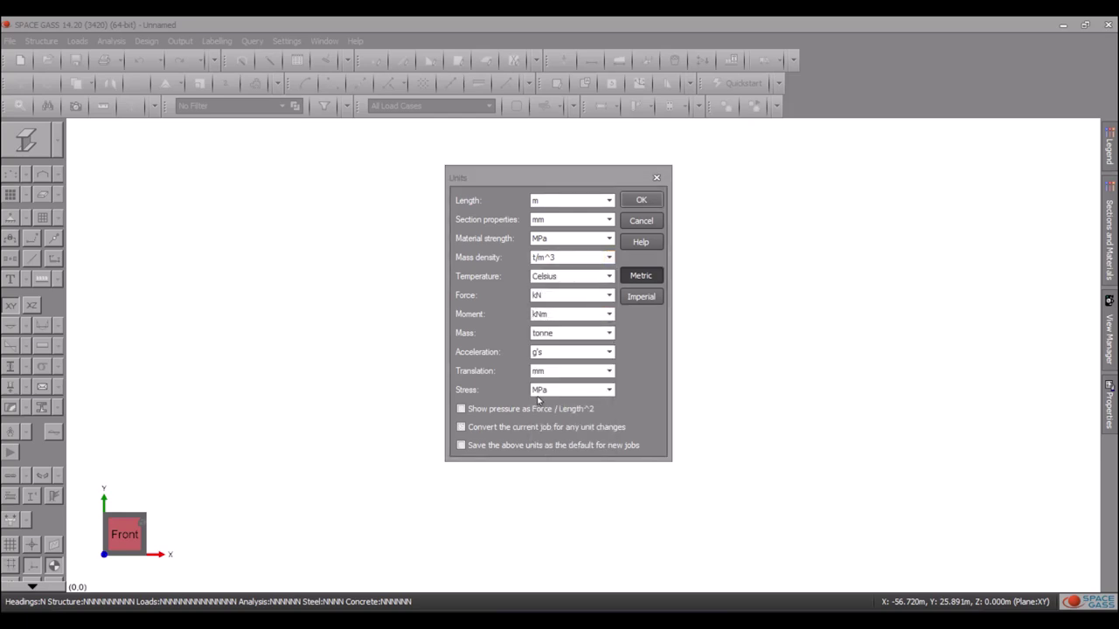
- Keep conversion of the current job for unit changes enabled and save these units as the default for new jobs
left_click(461, 427)
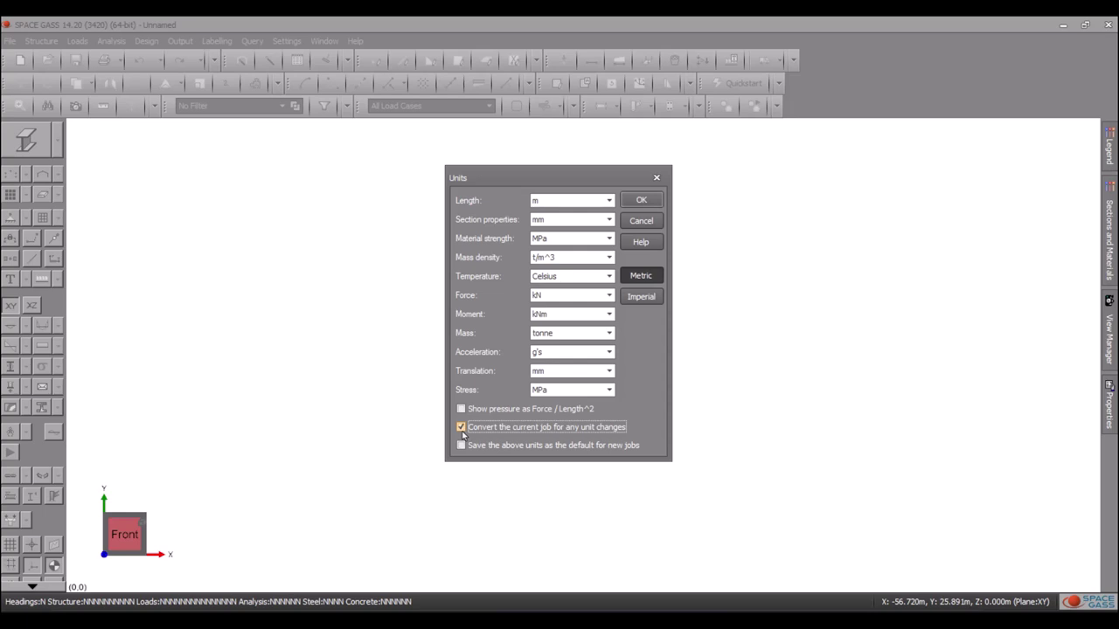
left_click(462, 446)
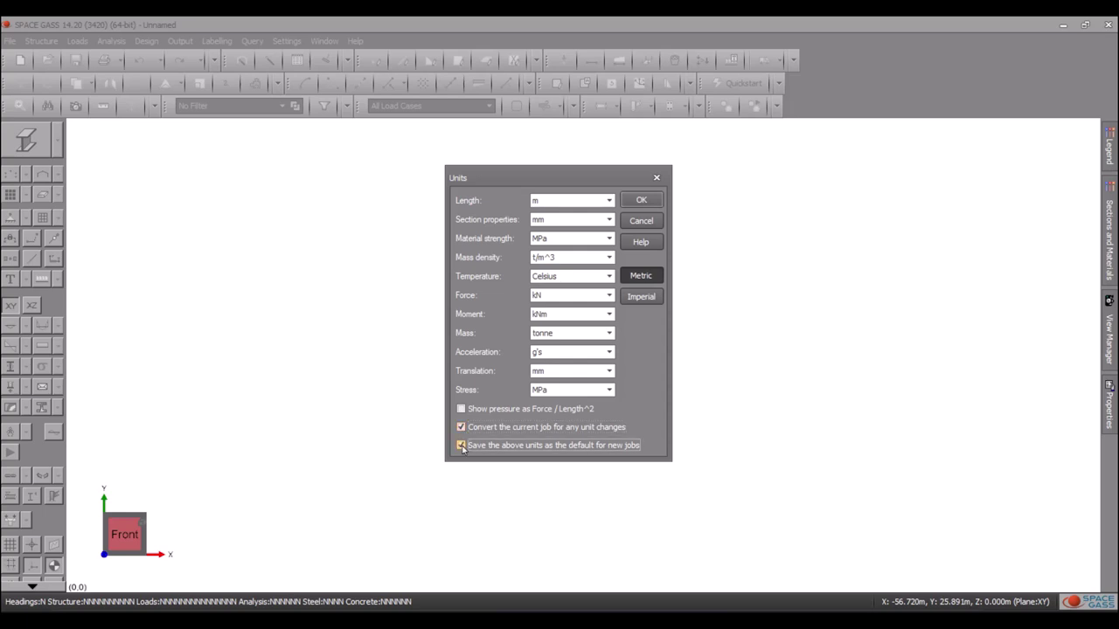
left_click(640, 201)
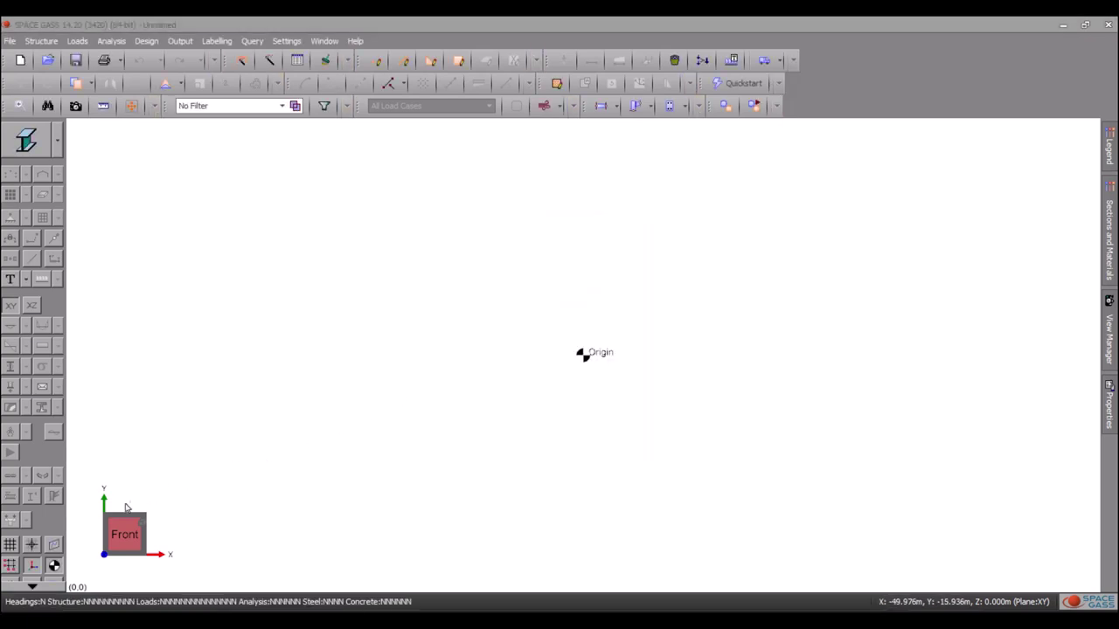
- Show the working plane grid and set the working plane snap spacing to 0.5 m
left_click(10, 545)
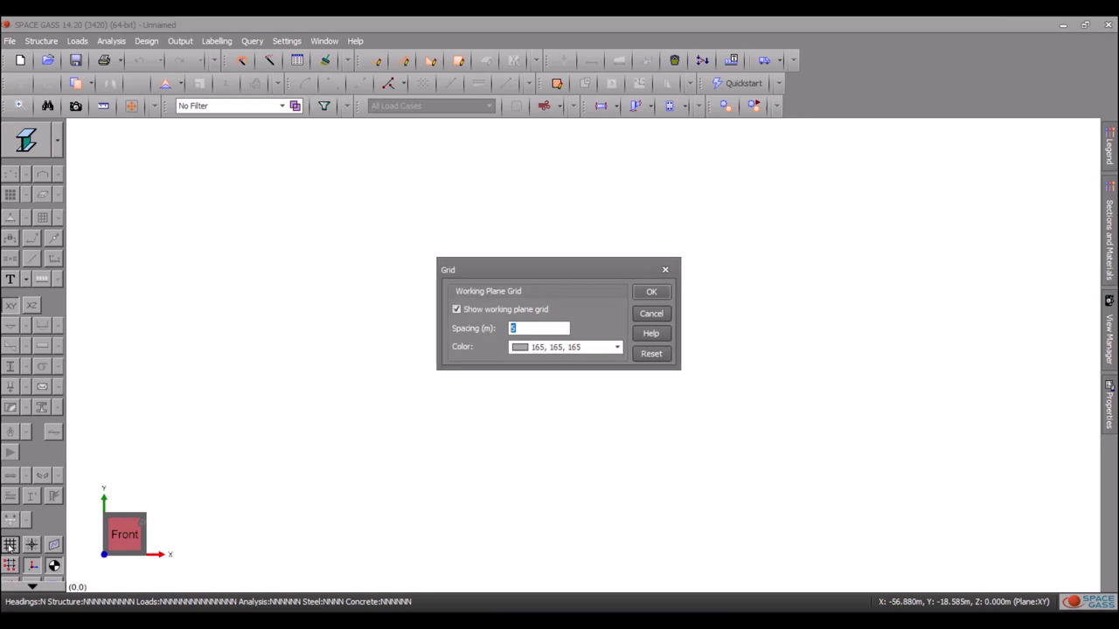
left_click(636, 297)
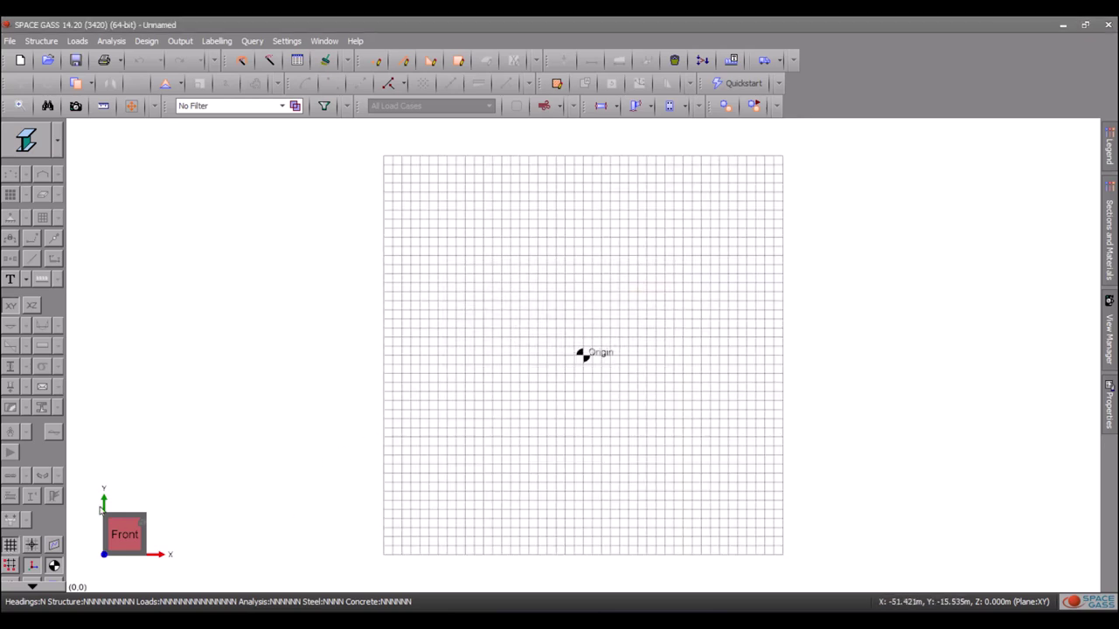
left_click(30, 545)
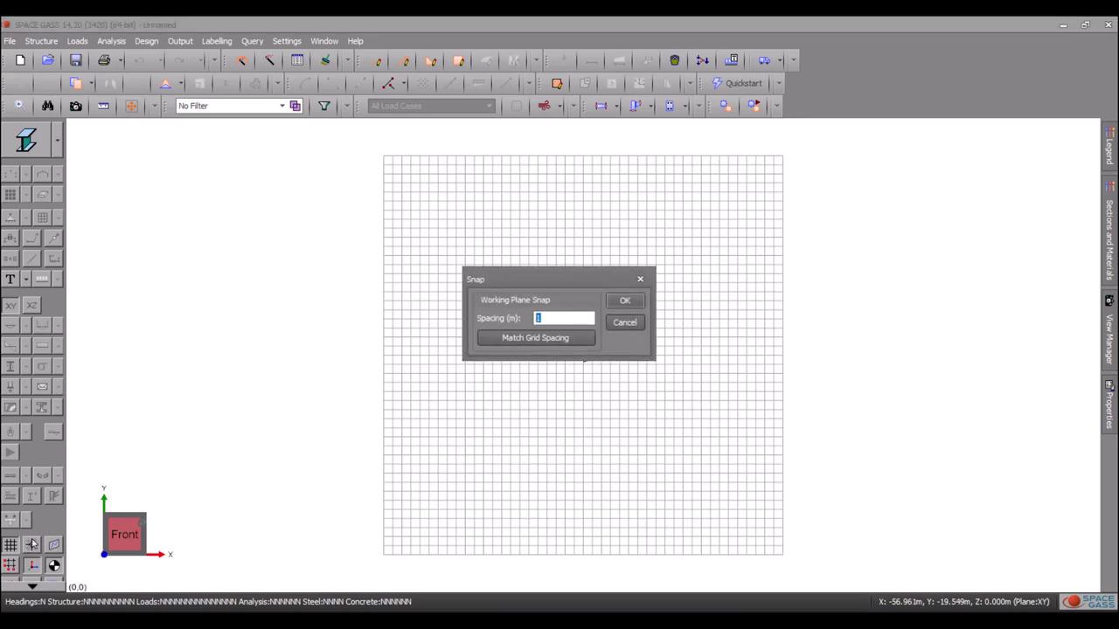
type("0.5")
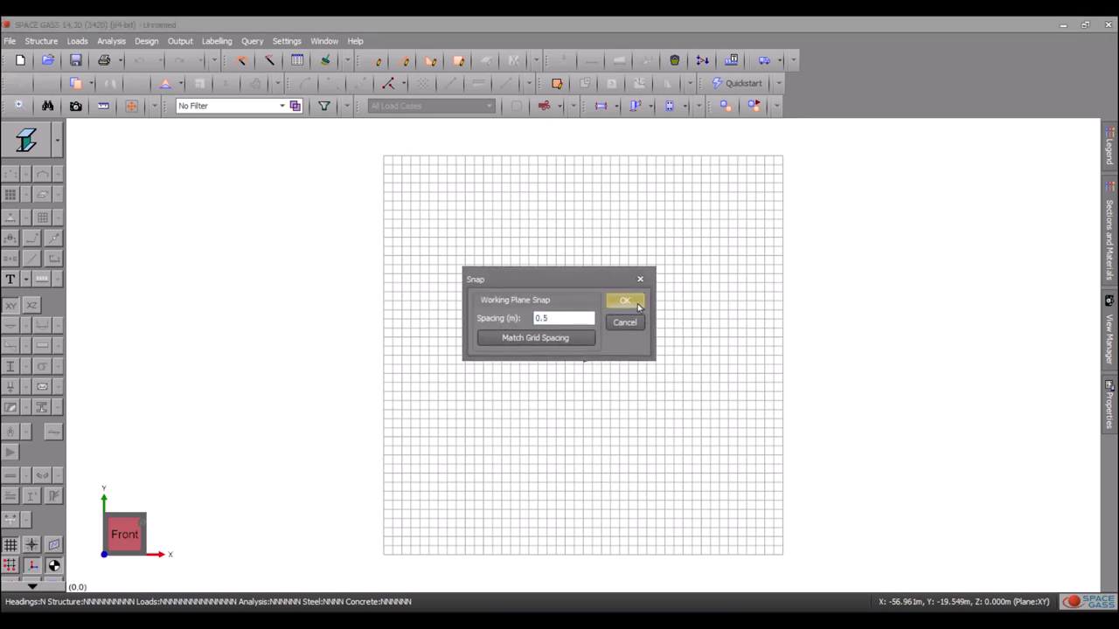
left_click(624, 300)
- Draw a four-member portal frame starting at the origin, with its right eave at about X 37 m, Y 10.5 m
left_click(406, 62)
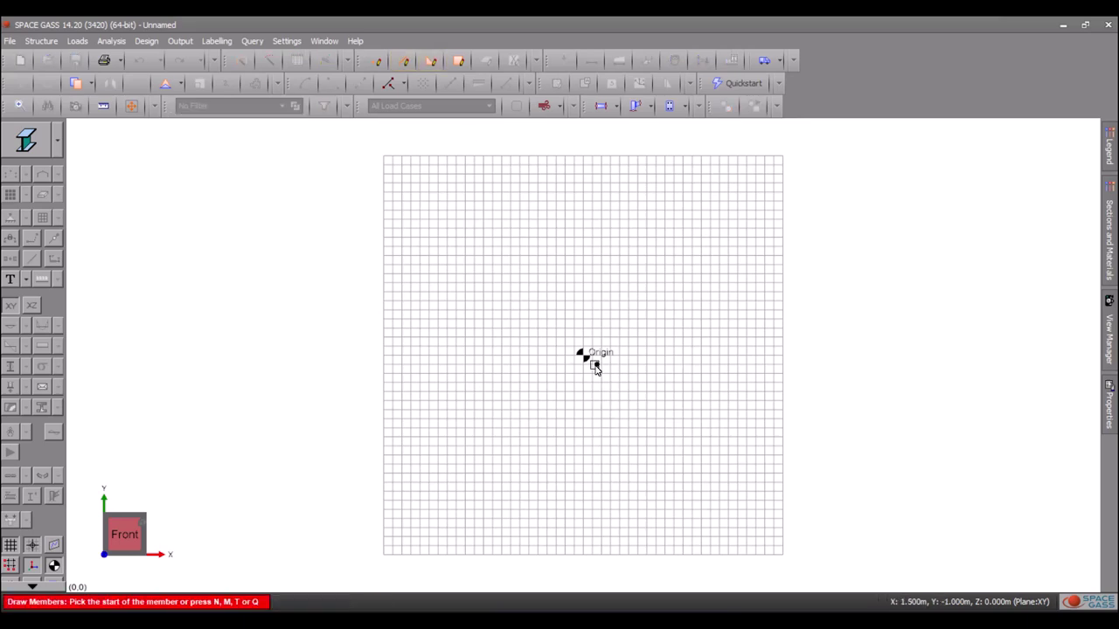
left_click(584, 355)
left_click(584, 274)
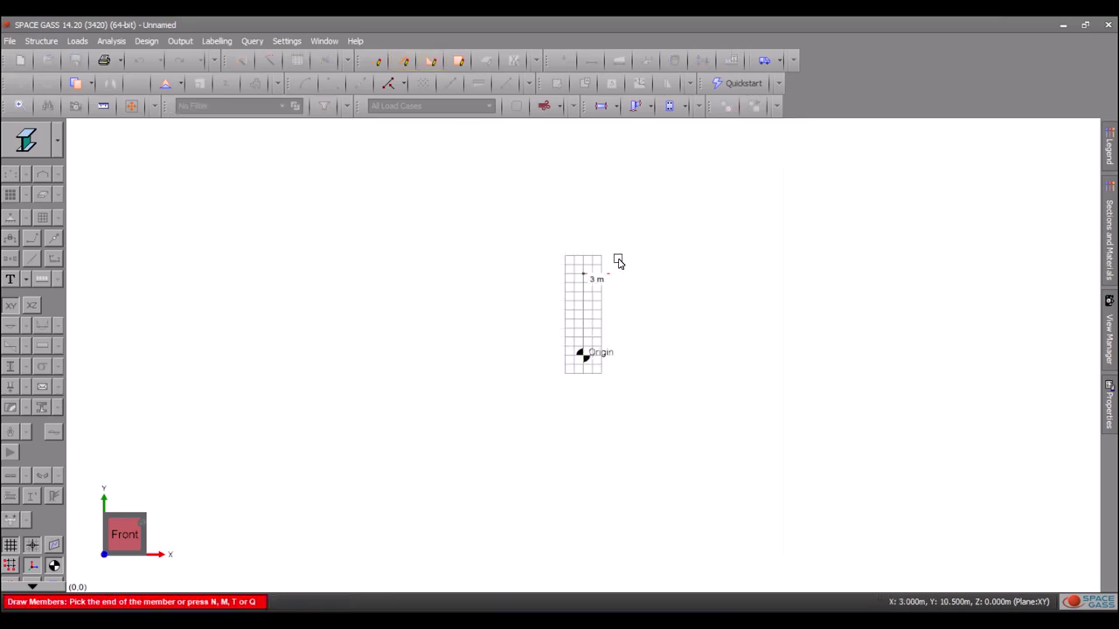
left_click(750, 225)
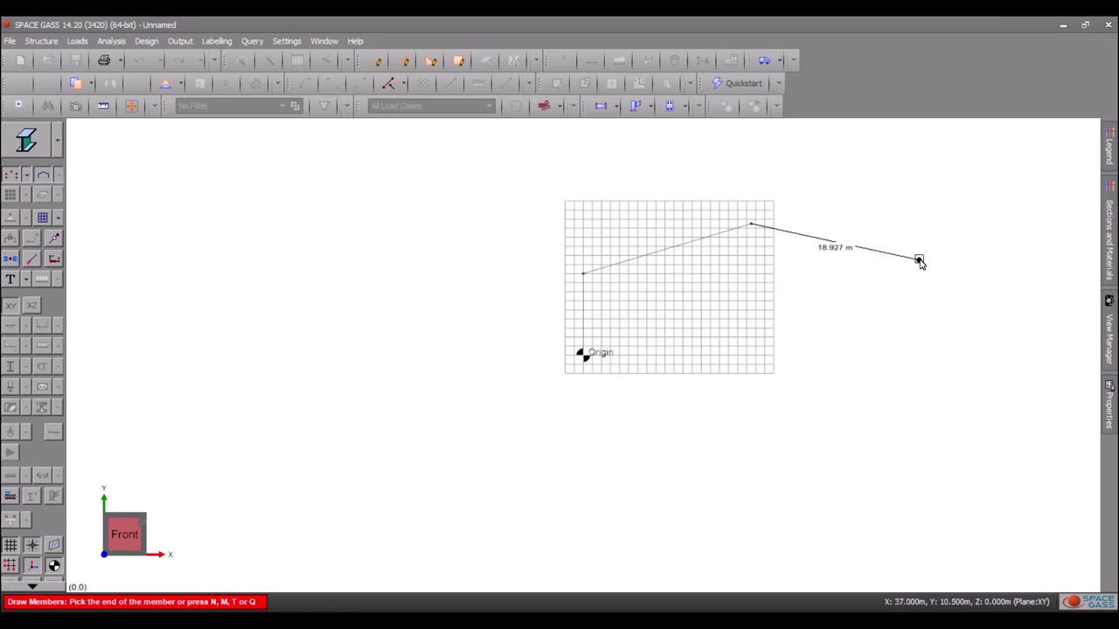
left_click(919, 261)
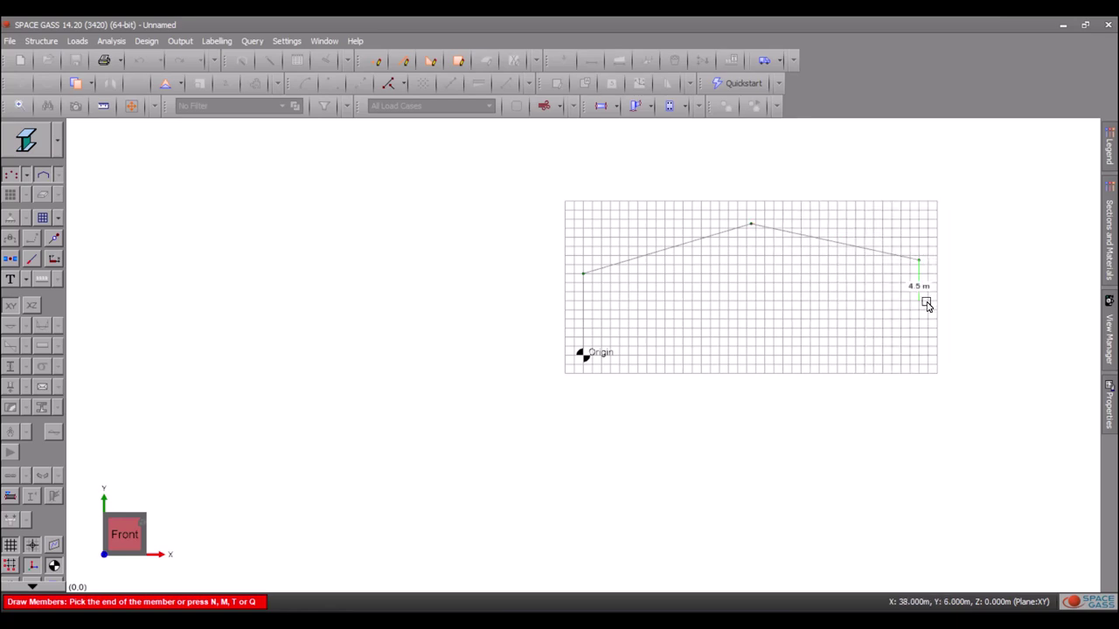
left_click(929, 356)
key("Escape")
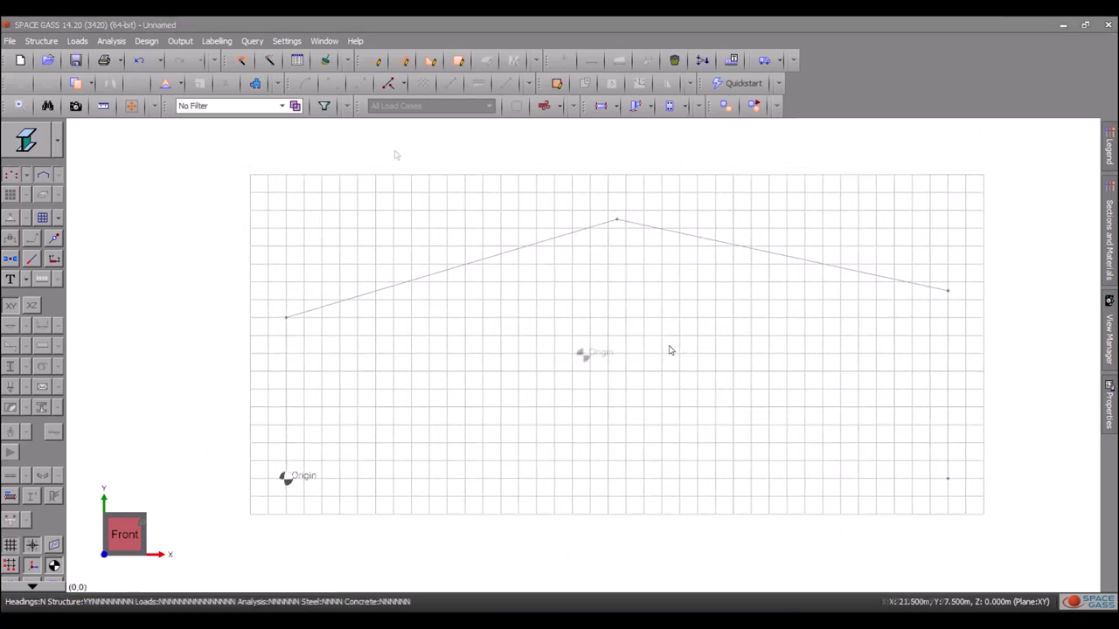
- Set up a Structure Wizard space frame with 3 panels long, 3 panels wide, L 5 m, W 4 m and H 1 m
left_click(272, 62)
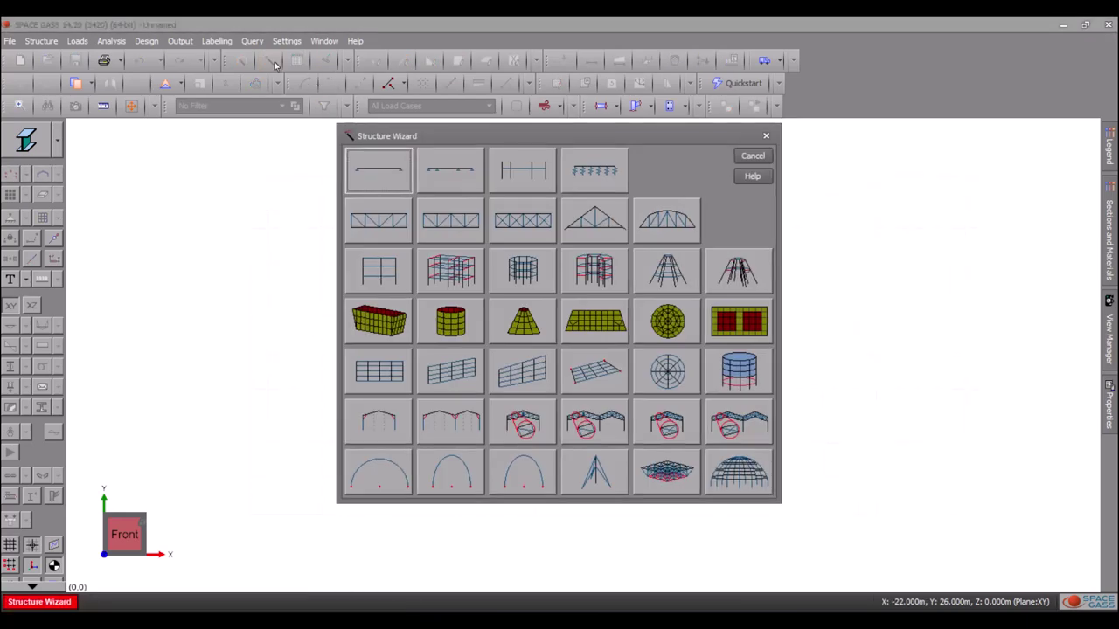
left_click(665, 470)
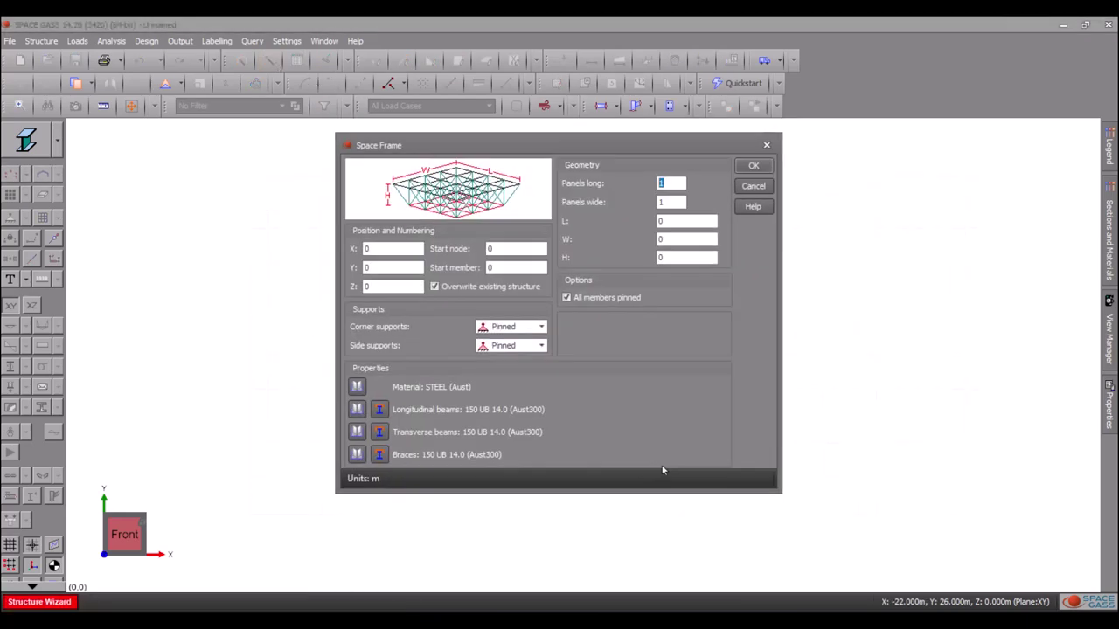
type("3")
key("Tab")
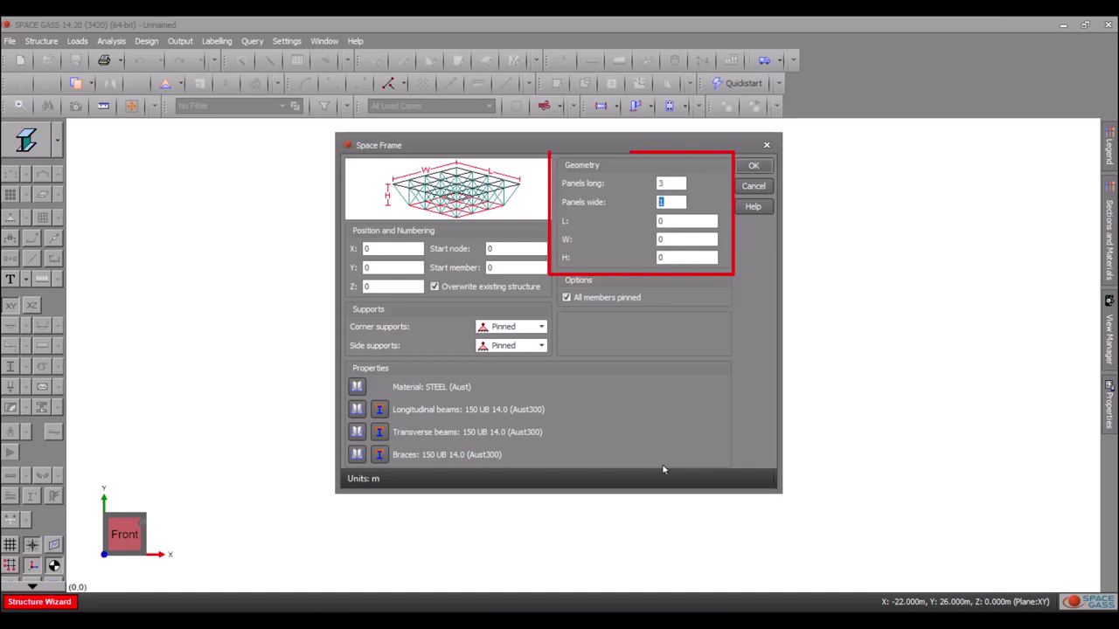
type("3")
- Assign 139.7*5 CHS to the longitudinal beams, 139.7x3.5 CHS to the transverse beams and 114.3x3.6 CHS to the braces, and generate the space frame
left_click(358, 411)
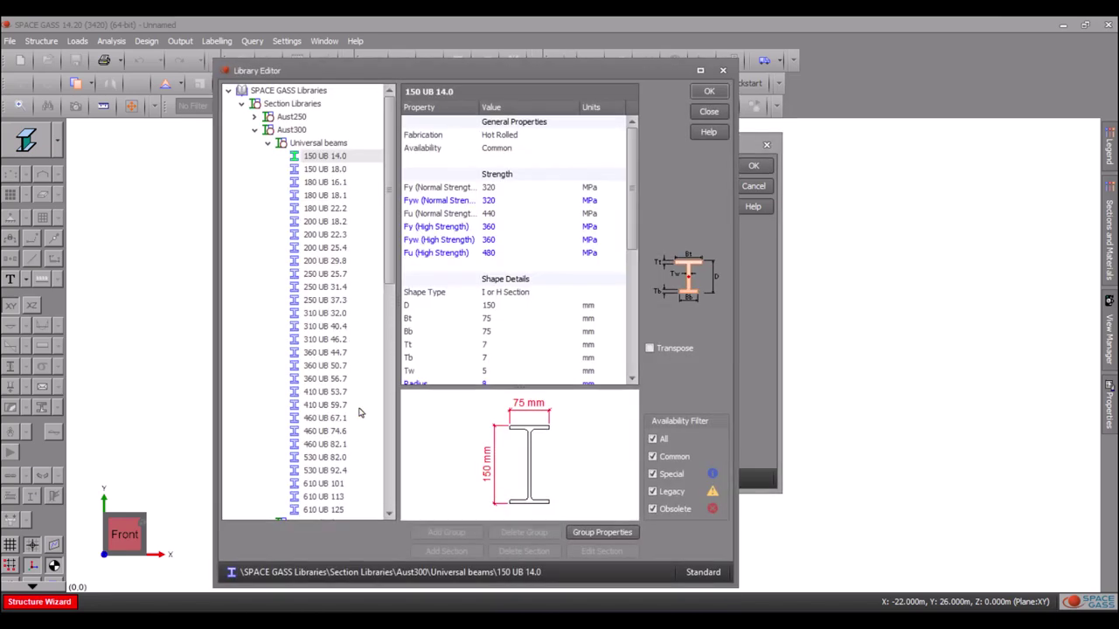
double_click(292, 142)
left_click(292, 234)
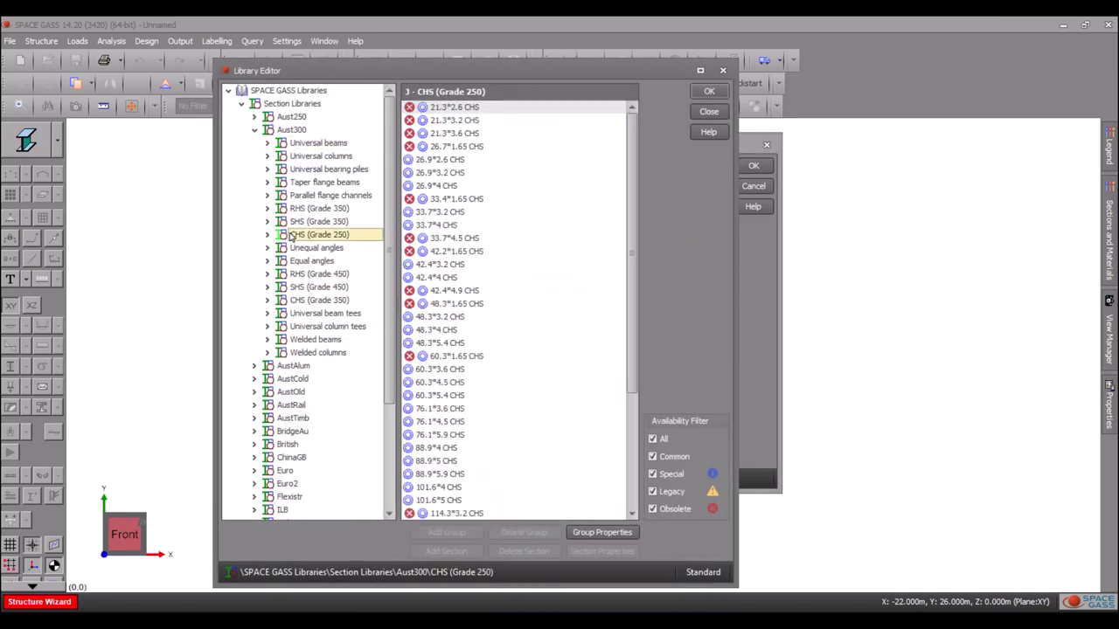
scroll(463, 308, "down", 3)
left_click(438, 435)
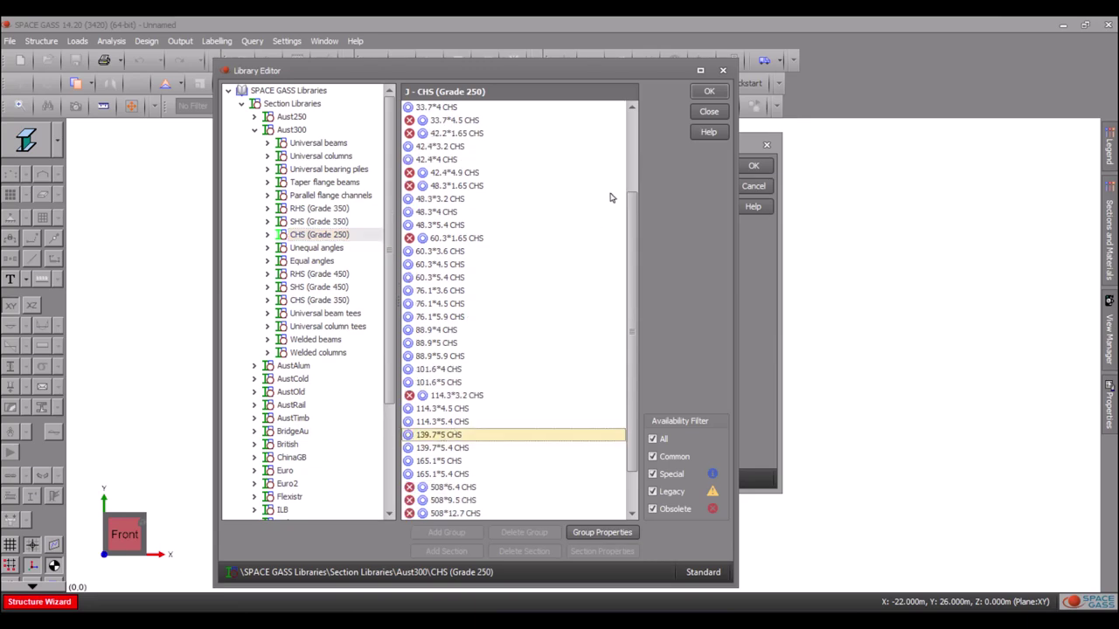
left_click(708, 92)
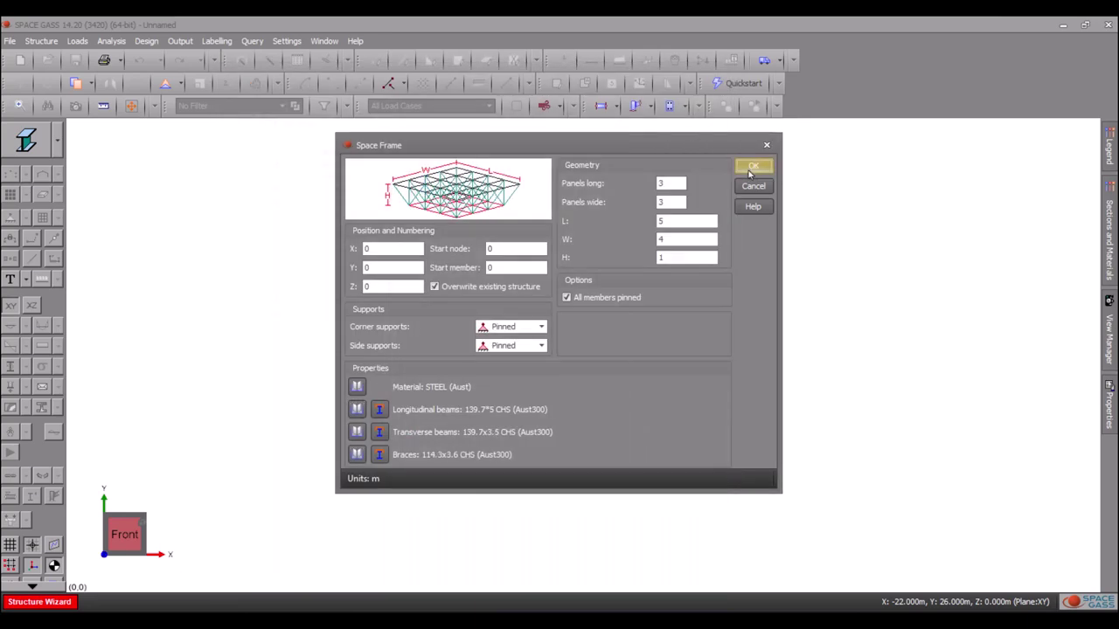
left_click(747, 166)
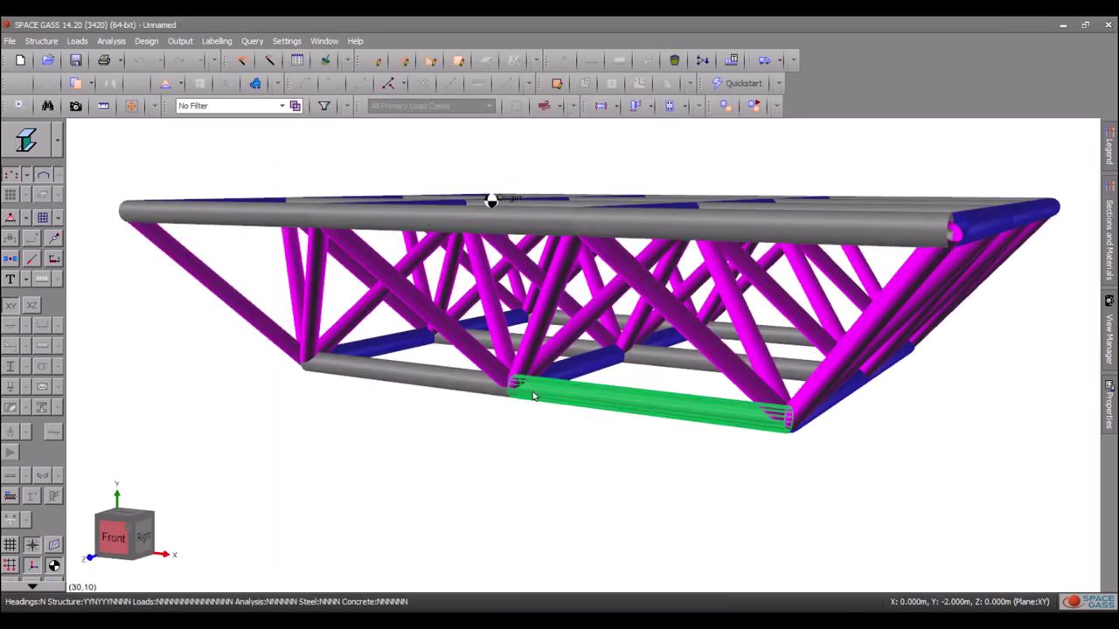
- Display the space frame as a wireframe instead of rendered members
middle_click_drag(495, 439, 517, 452)
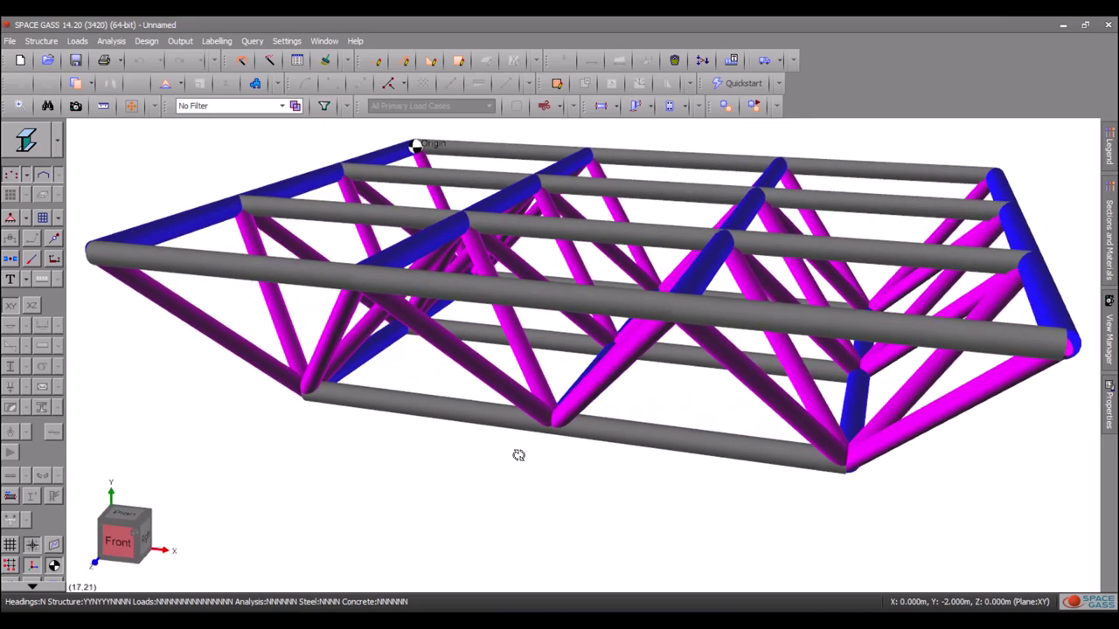
left_click(58, 142)
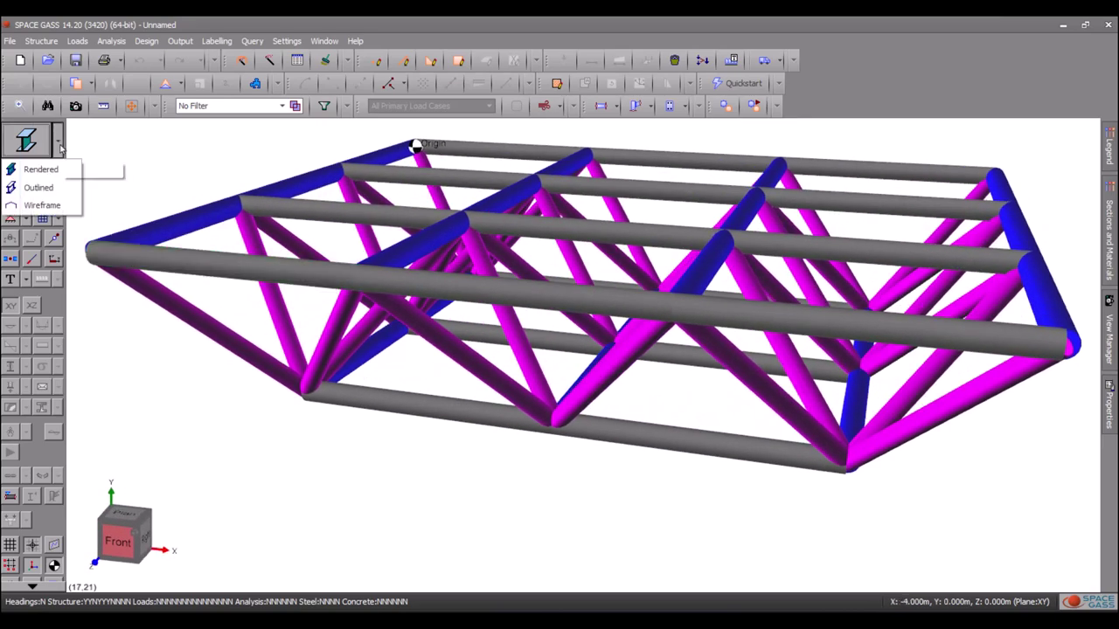
left_click(44, 204)
middle_click_drag(438, 314, 461, 329)
- Move the four inner top-chord nodes of the space frame vertically upward by 0.5 m
left_click(421, 301)
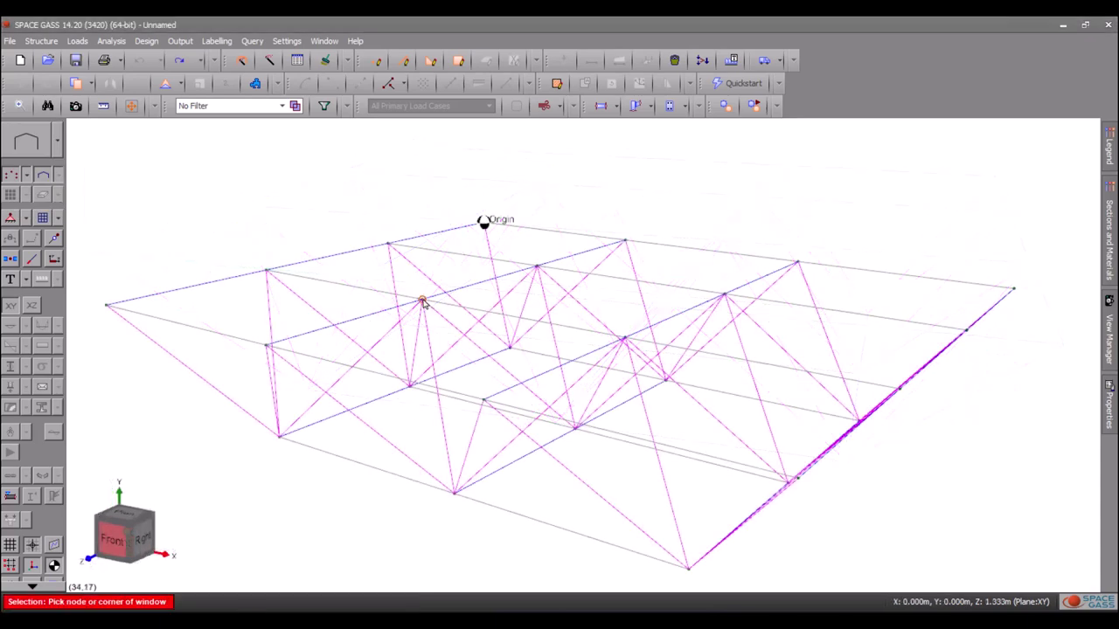
left_click(537, 266)
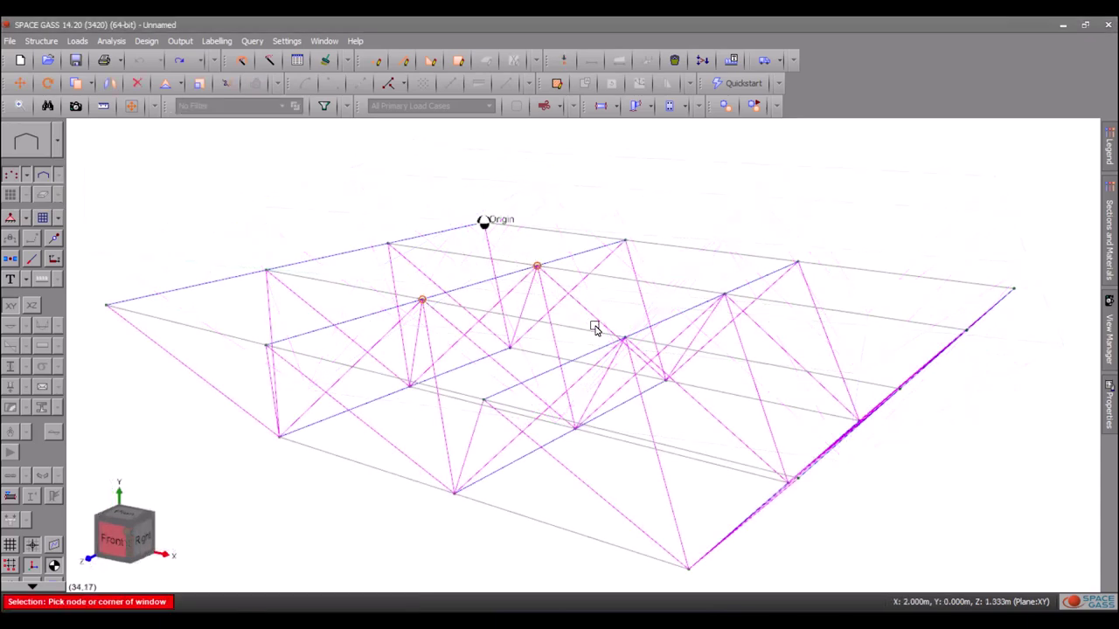
left_click(622, 339)
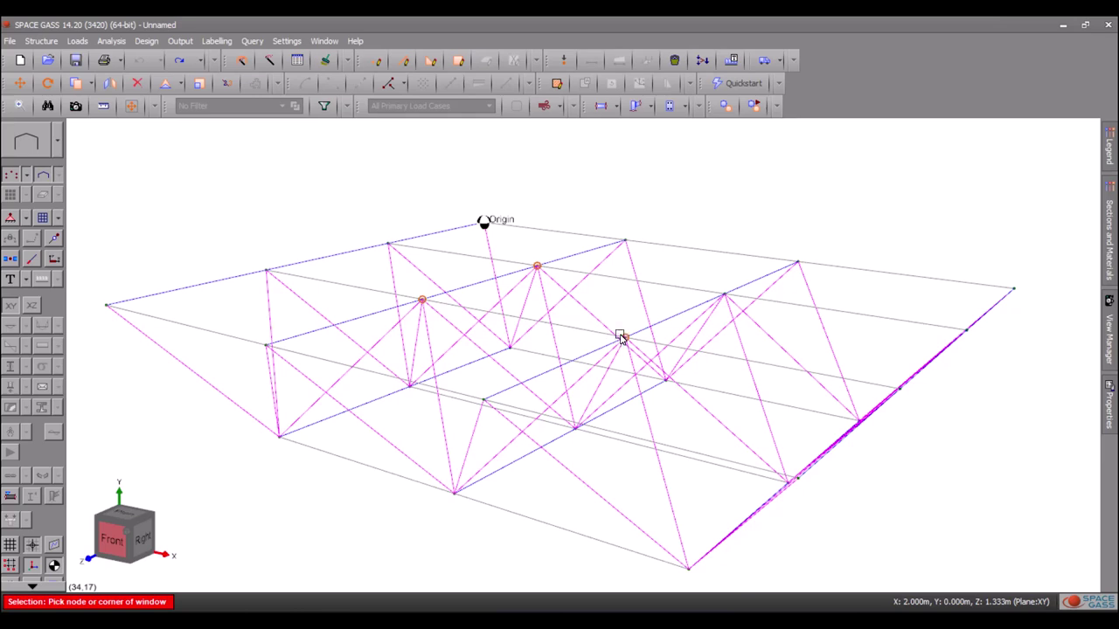
left_click(724, 295)
right_click(724, 296)
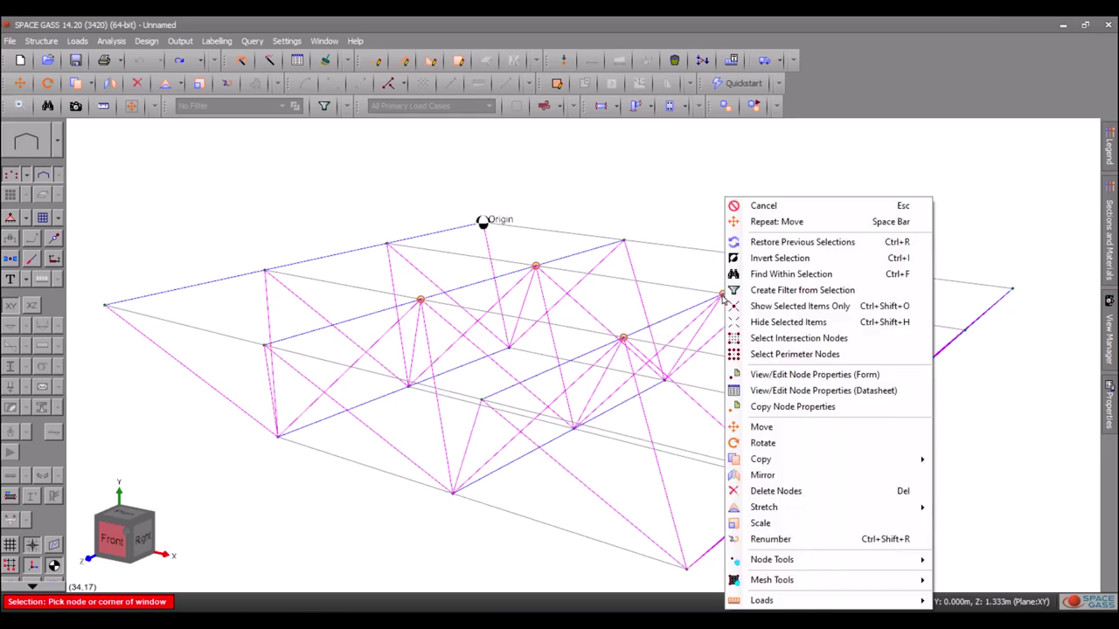
left_click(802, 427)
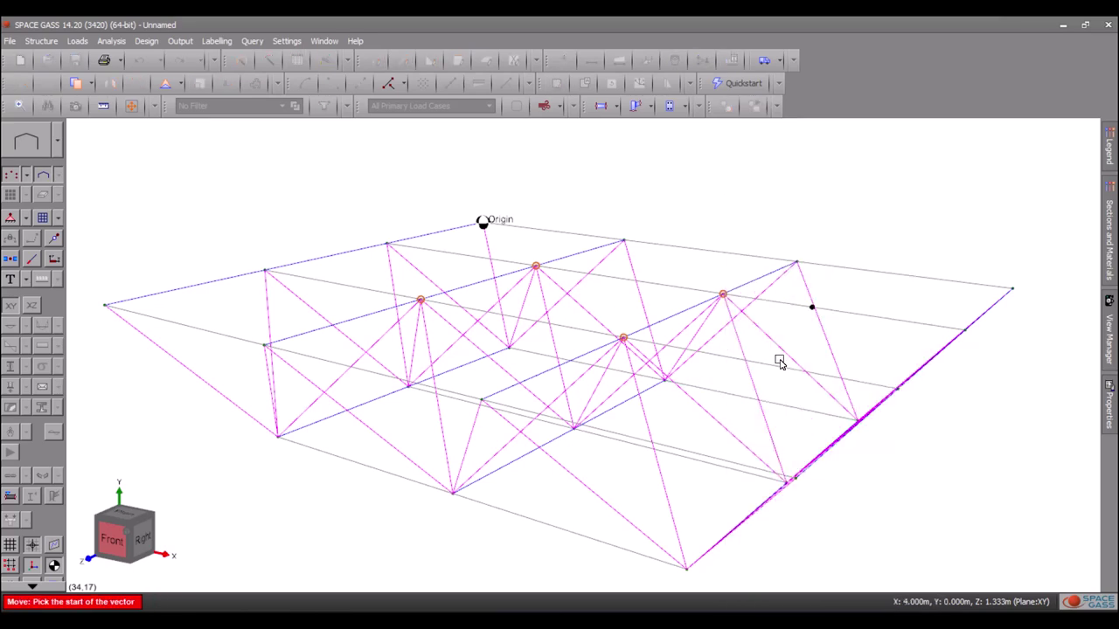
left_click(724, 296)
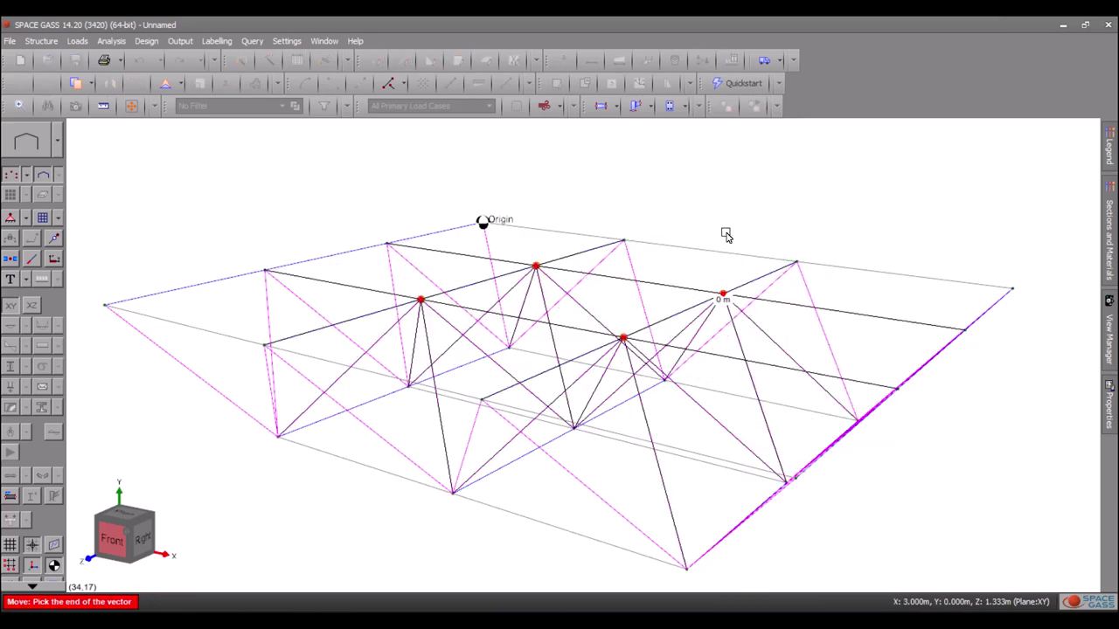
type("0.5")
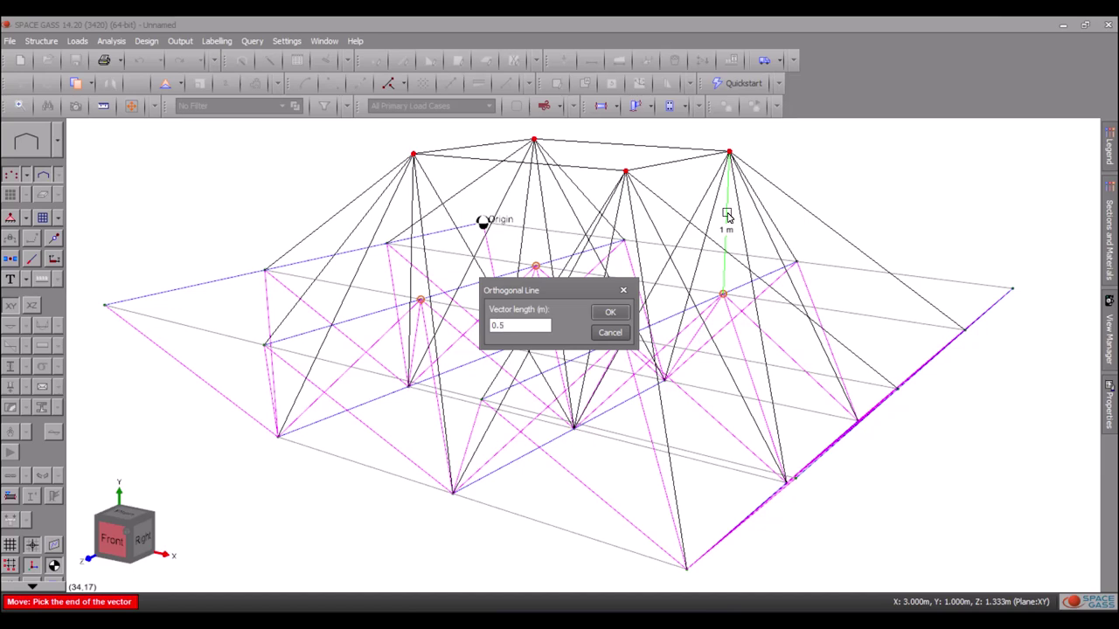
key("Return")
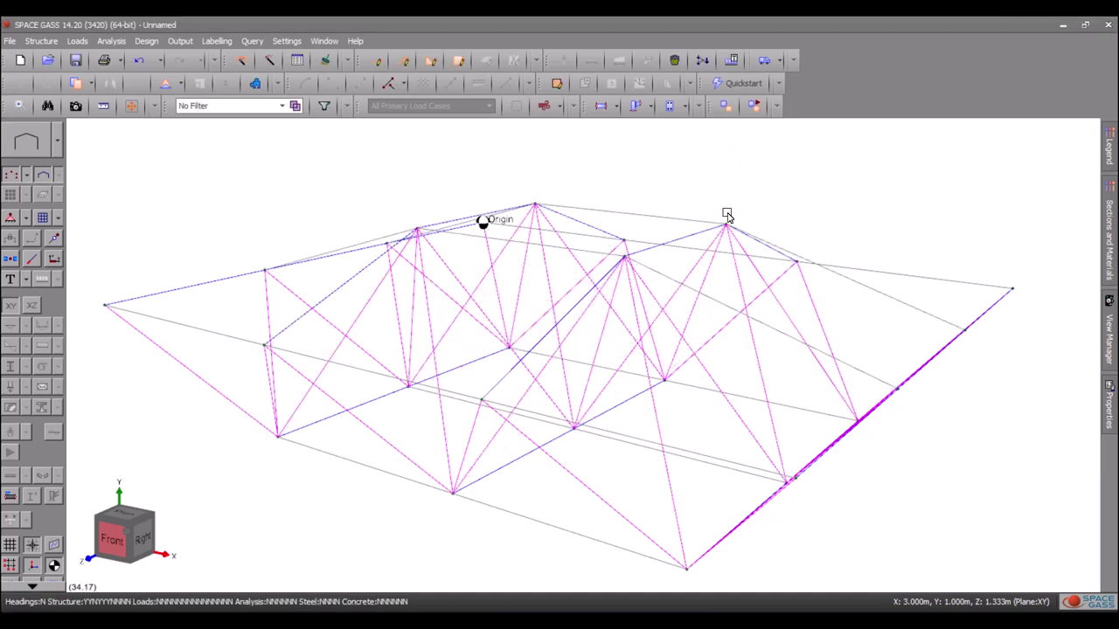
- Display the space frame as rendered members instead of a wireframe
middle_click_drag(305, 520, 338, 519)
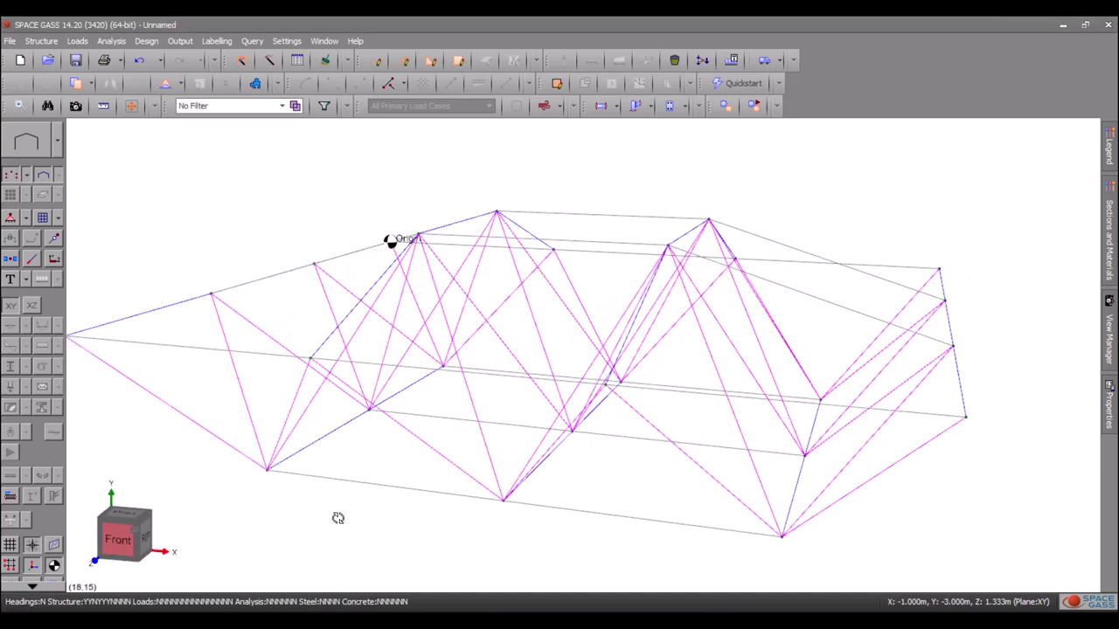
left_click(59, 150)
left_click(47, 175)
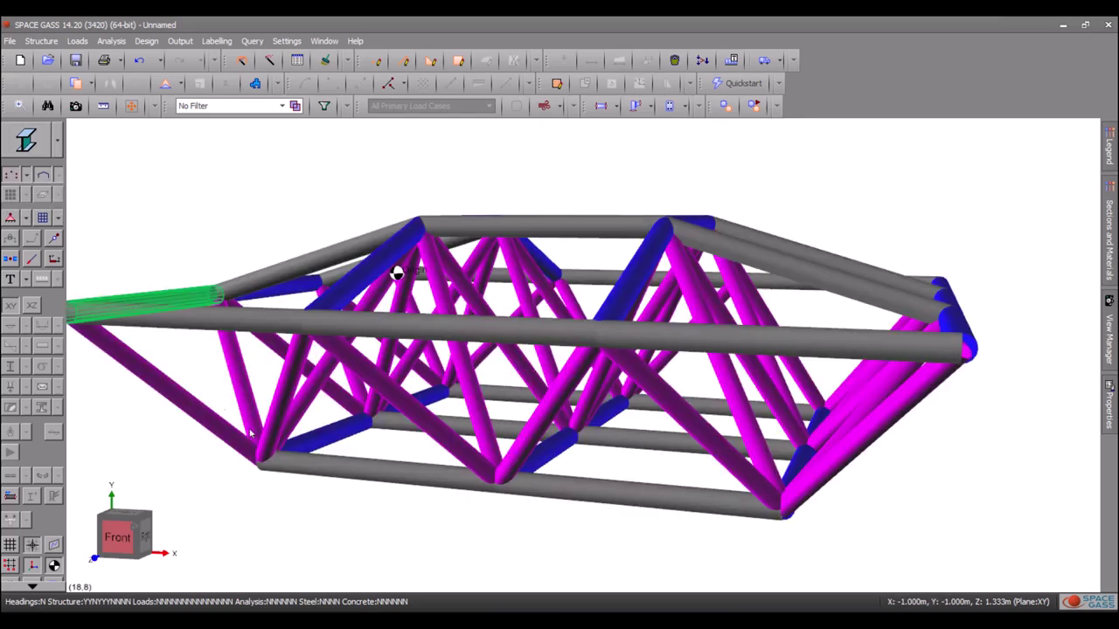
- Examine the raised top chord and the bracing of the rendered frame from different angles and distances
middle_click_drag(350, 555, 422, 511)
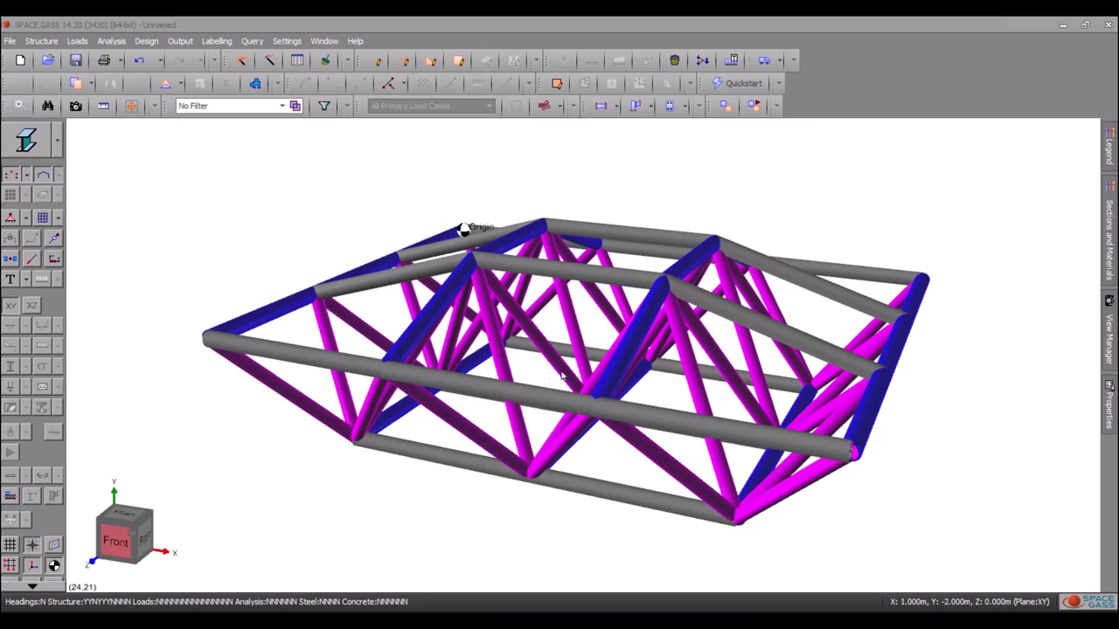
scroll(560, 378, "up", 5)
scroll(561, 378, "down", 4)
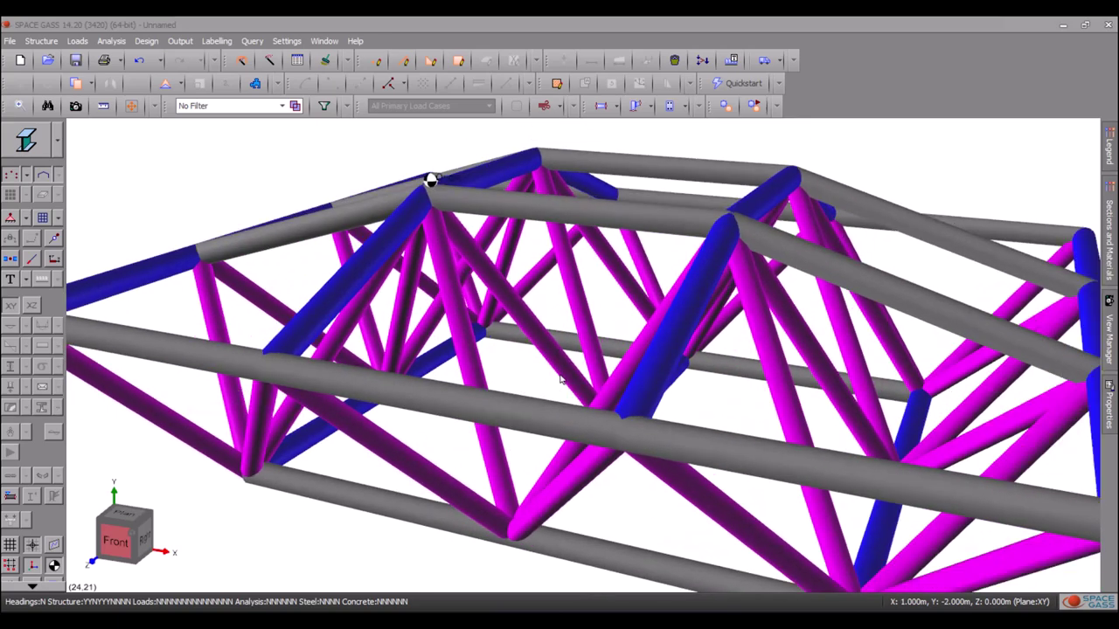
scroll(561, 378, "down", 2)
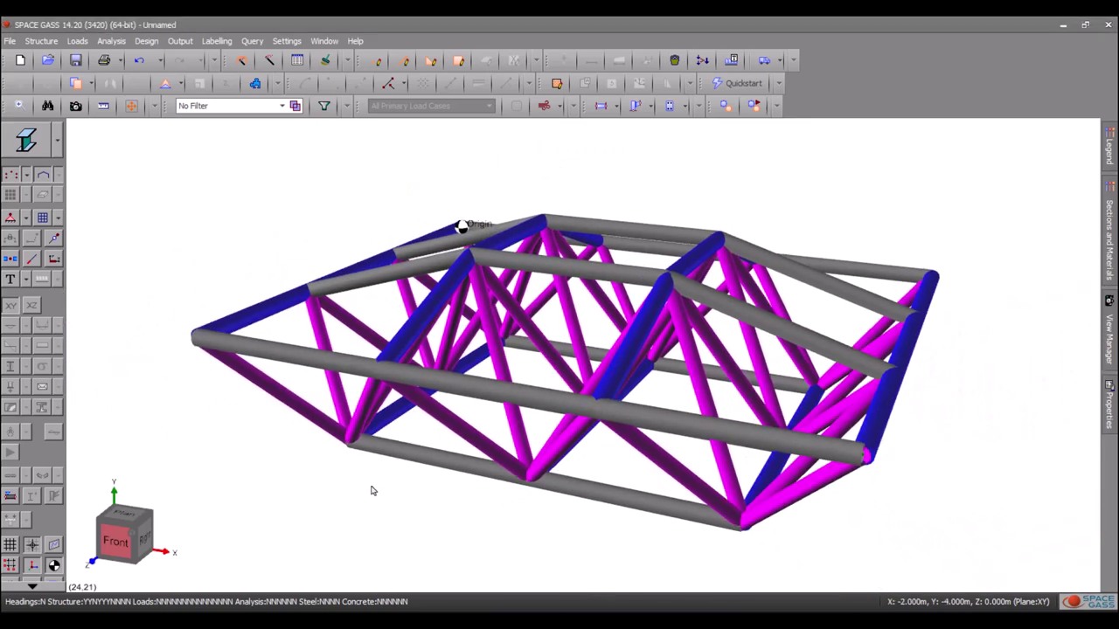
mouse_move(369, 487)
middle_mouse_down()
mouse_move(410, 488)
mouse_move(440, 453)
mouse_move(405, 522)
mouse_move(367, 499)
mouse_move(414, 465)
mouse_move(355, 497)
mouse_move(356, 472)
middle_mouse_up()
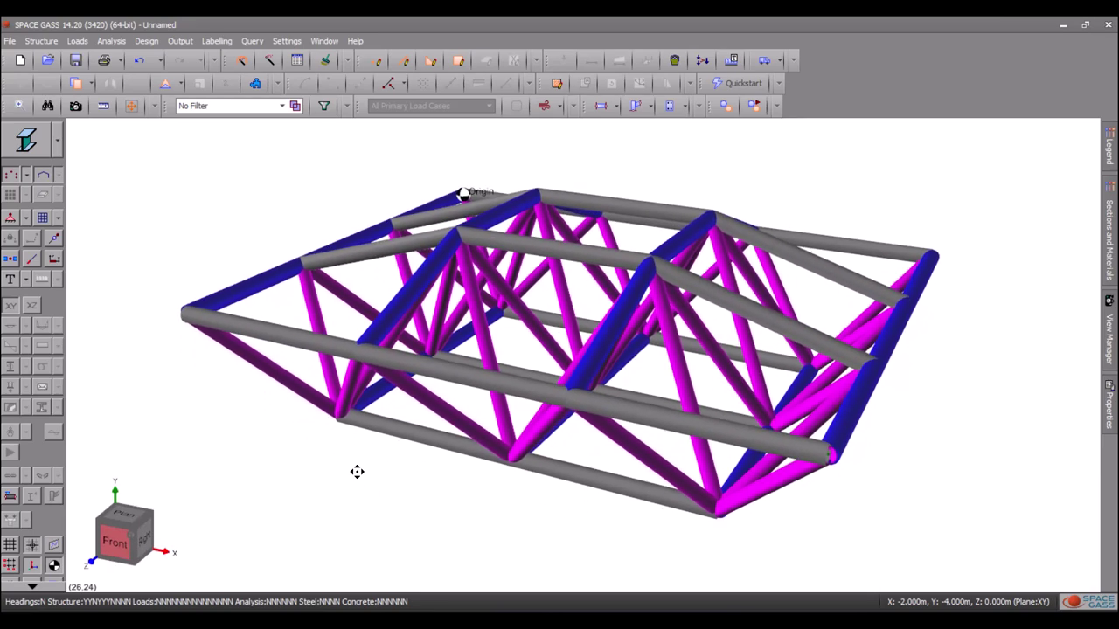
scroll(540, 527, "up", 5)
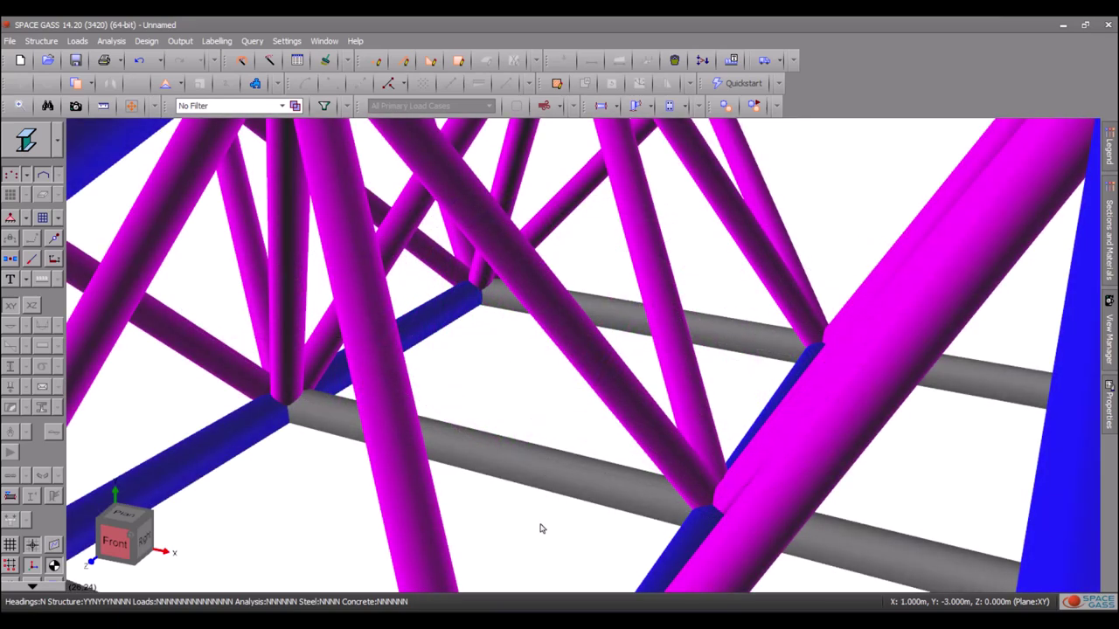
scroll(540, 528, "down", 5)
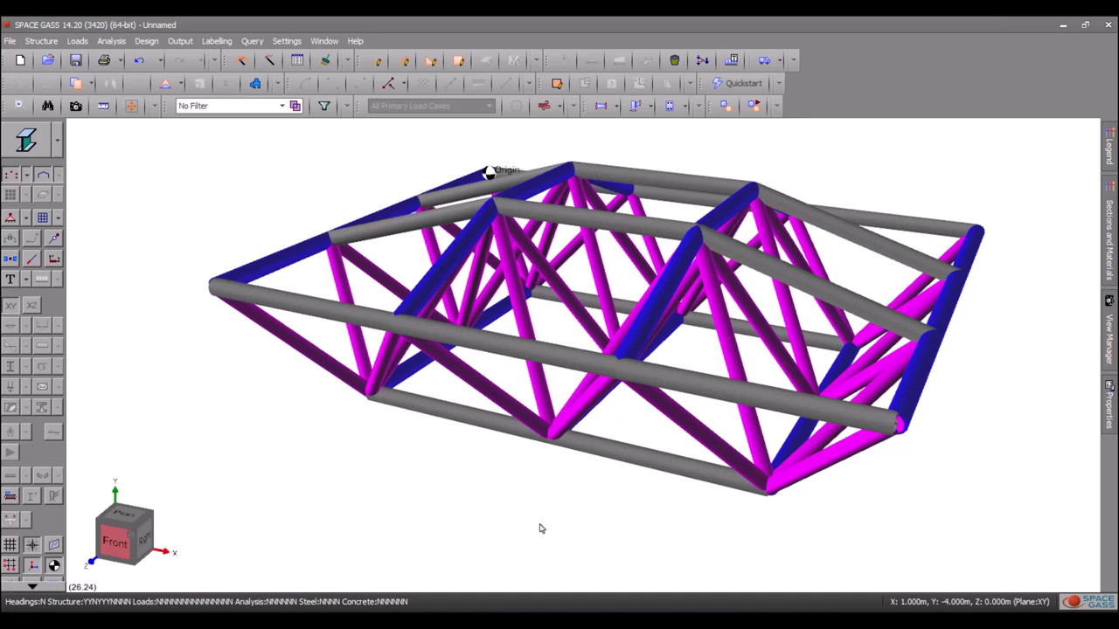
scroll(536, 528, "down", 1)
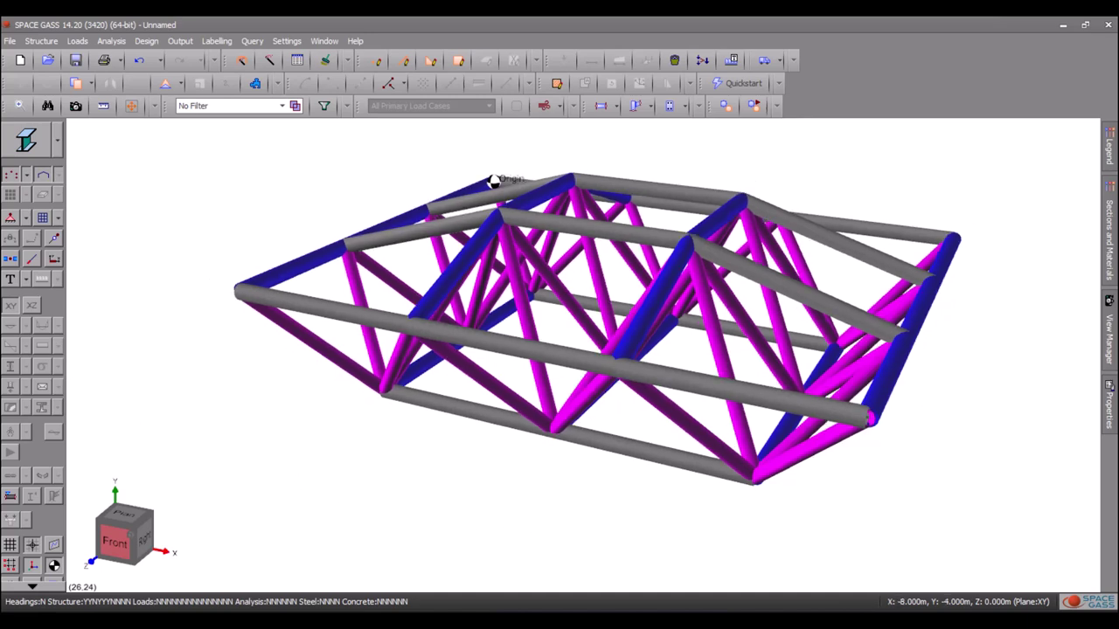
- View the space frame squarely from the front and in plan
left_click(112, 541)
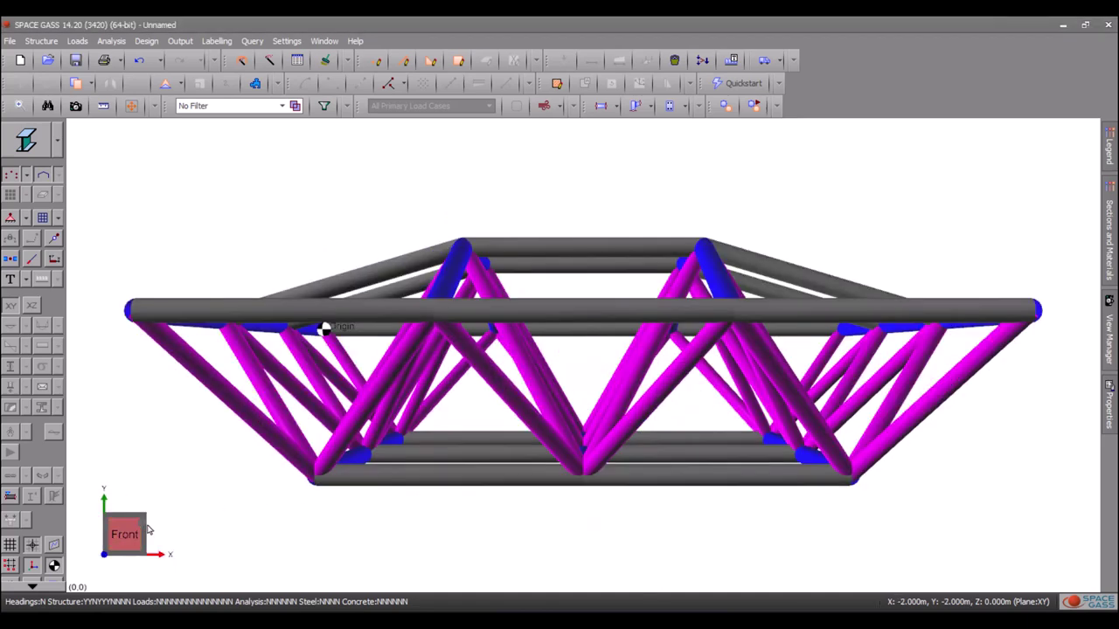
left_click(143, 538)
left_click_drag(139, 546, 125, 525)
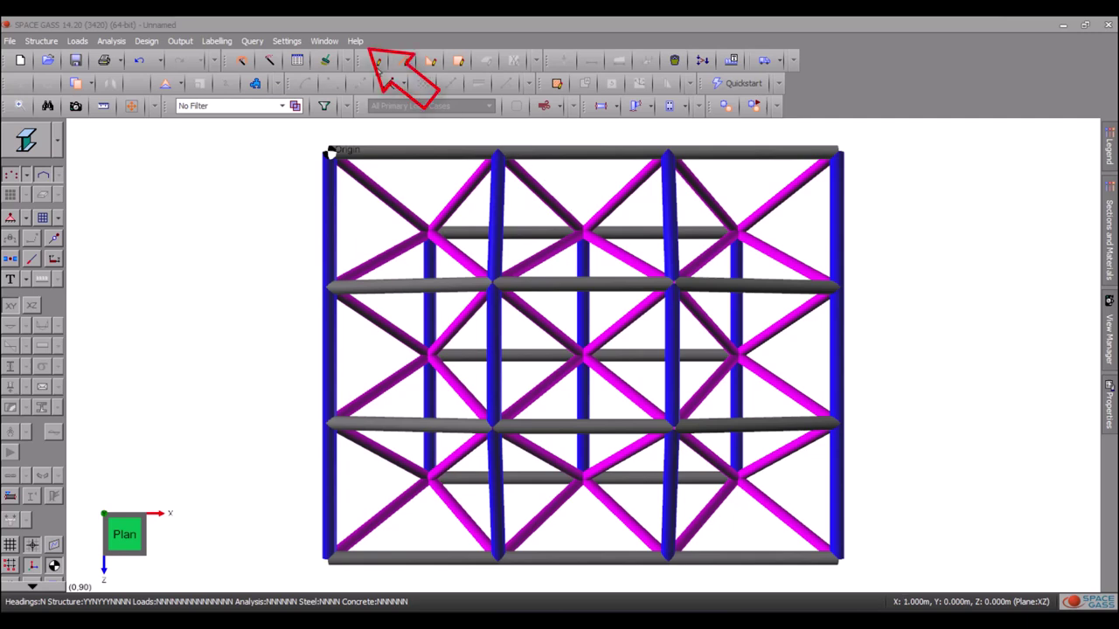
- Look up "shortcuts" in the help index, read through the Shortcuts topic and close the help
left_click(354, 42)
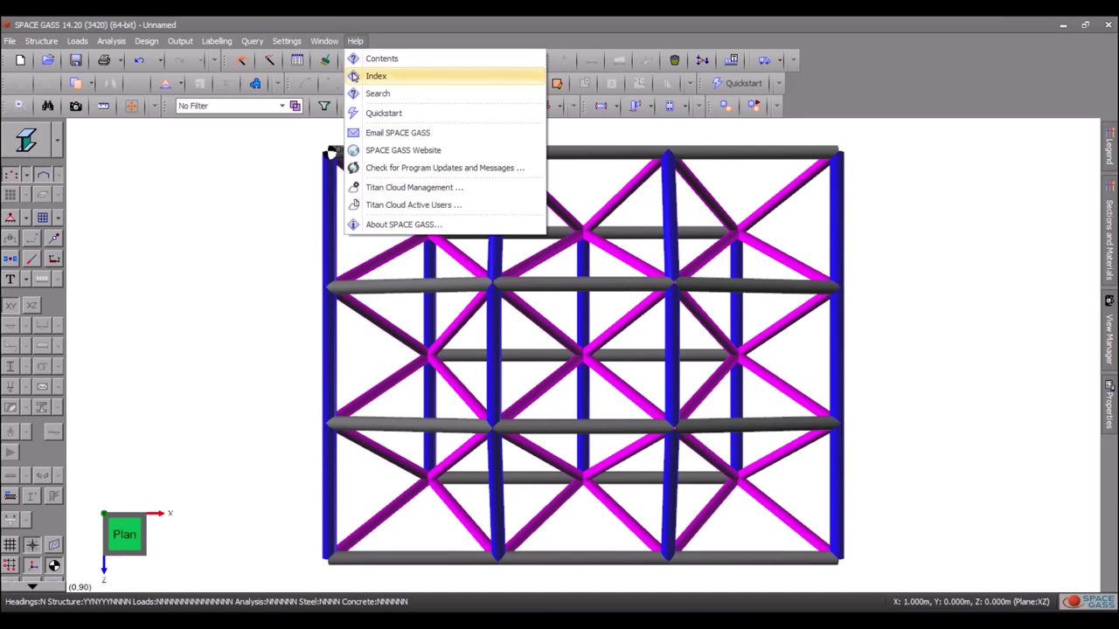
left_click(376, 76)
type("shortcuts")
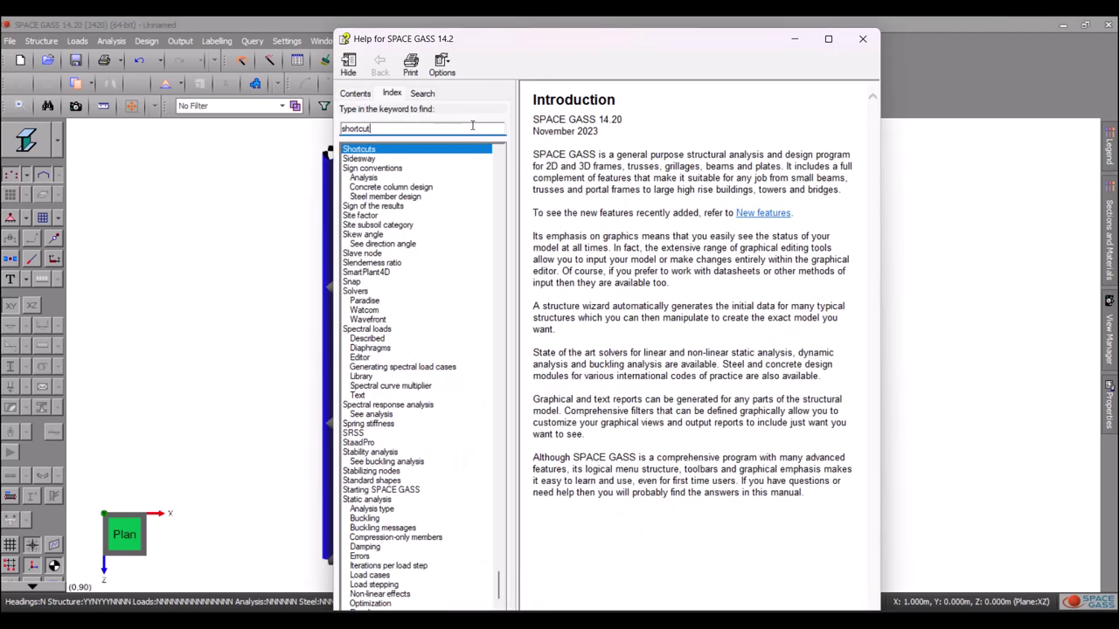
double_click(426, 149)
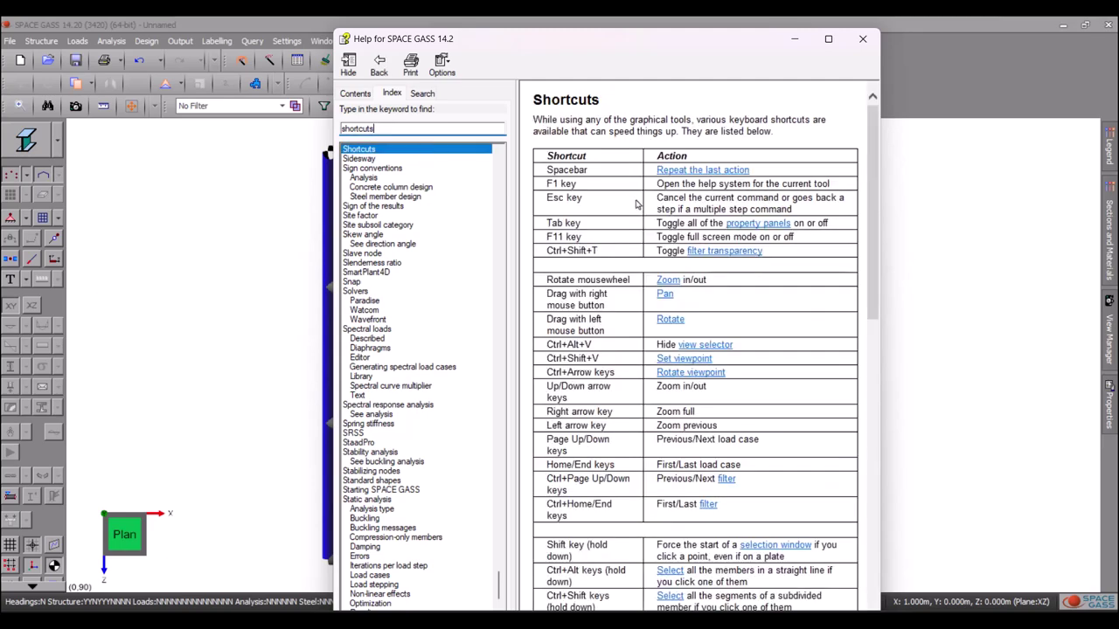
scroll(635, 204, "down", 5)
scroll(635, 203, "down", 7)
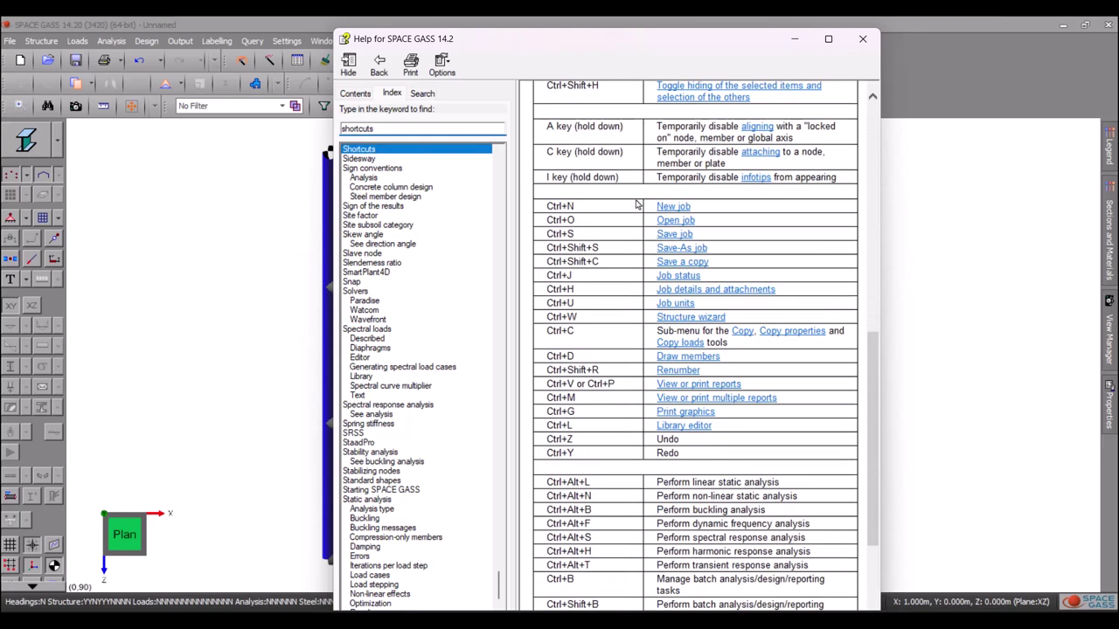
scroll(635, 204, "down", 5)
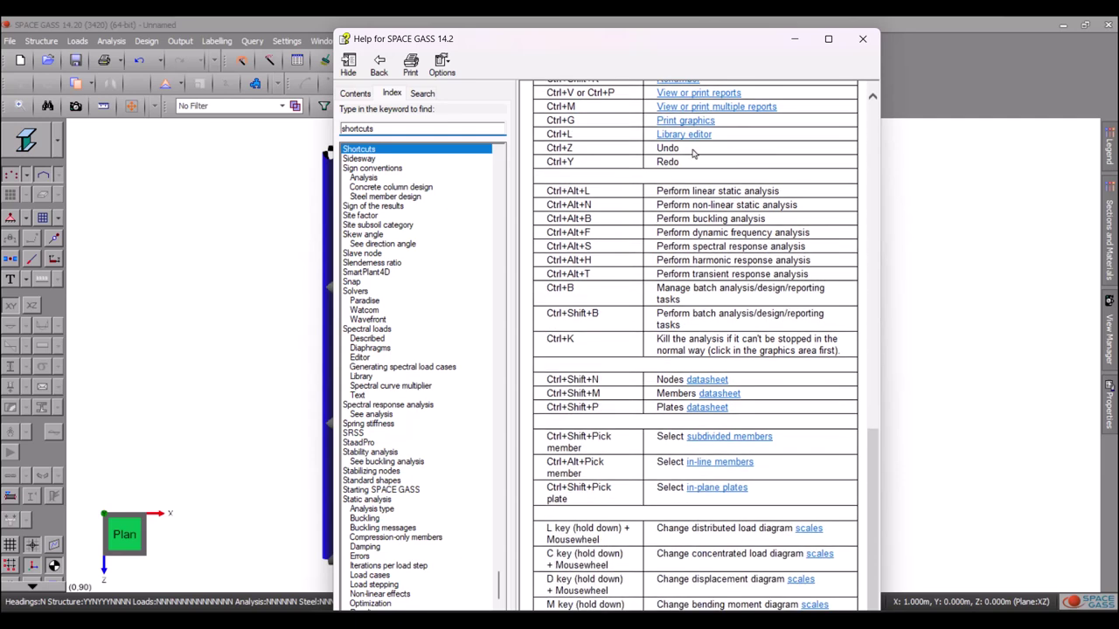
left_click(862, 38)
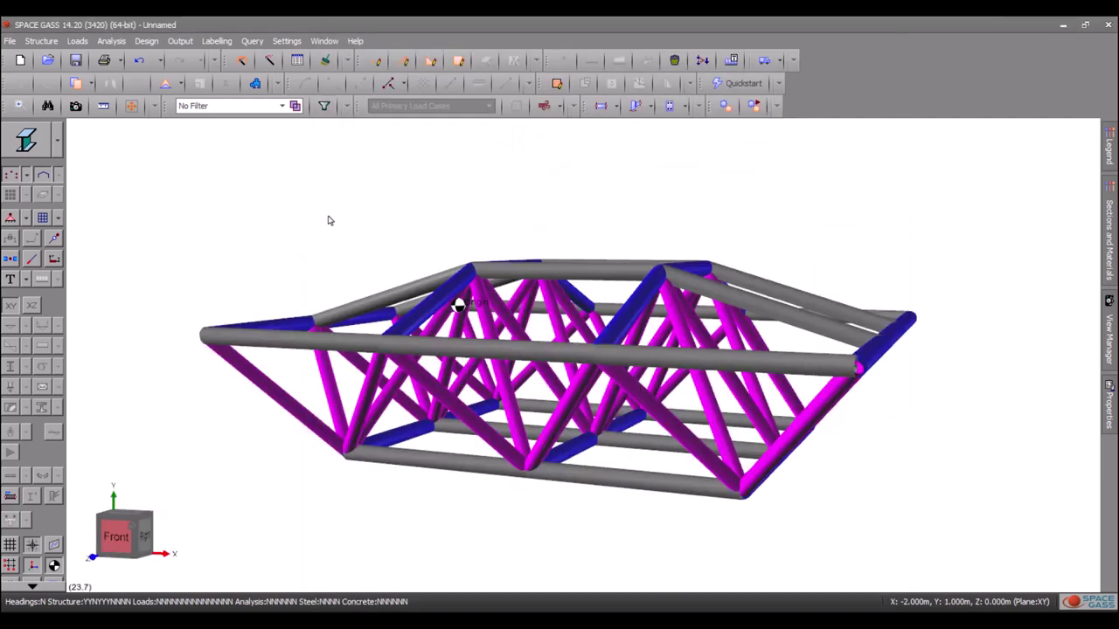
- Set the section of member 5 to 1 in the Members datasheet
left_click(298, 60)
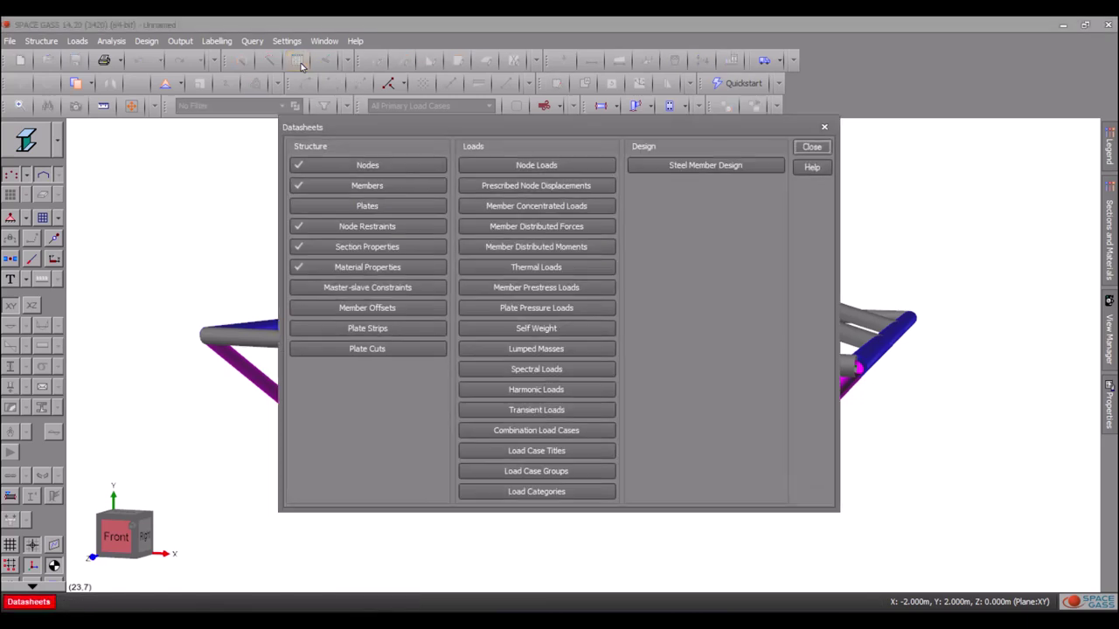
left_click(326, 187)
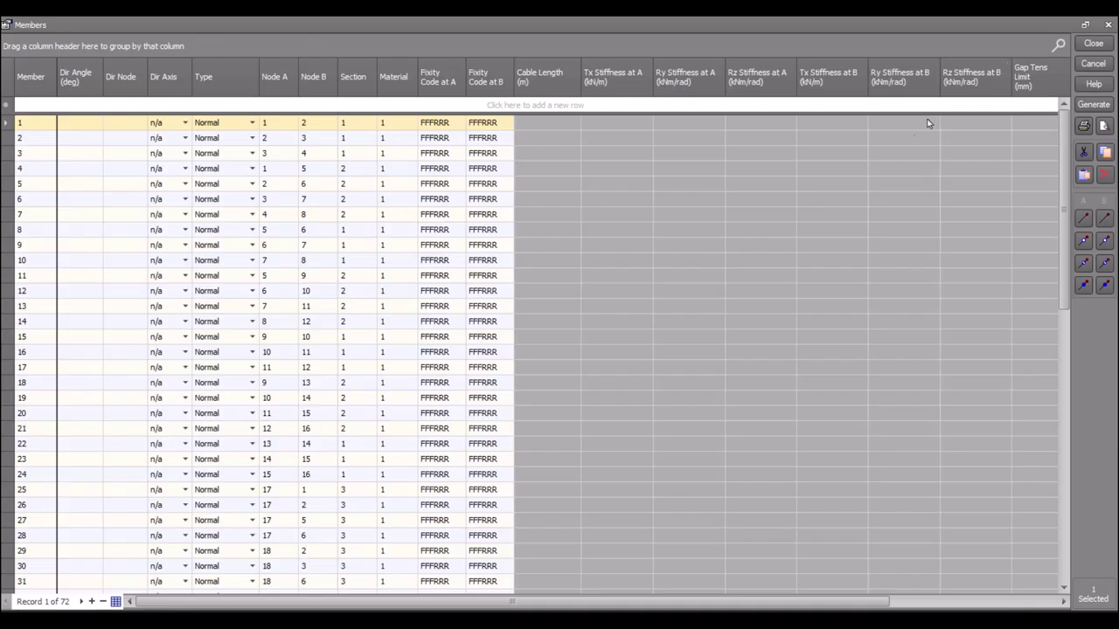
left_click(350, 186)
left_click(351, 185)
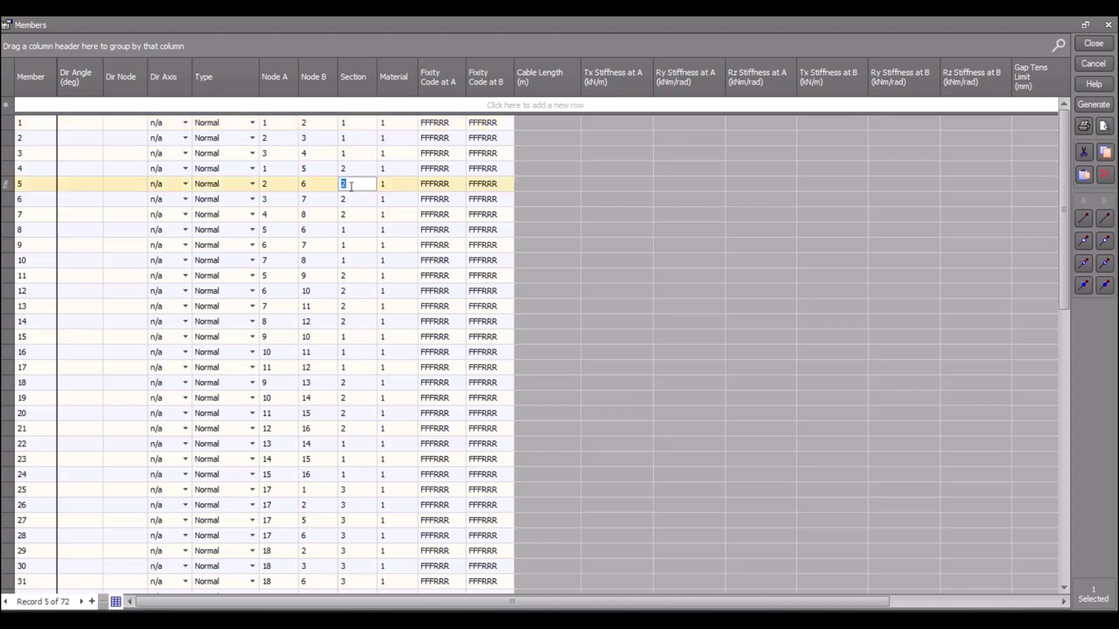
type("1")
- Change the type of members 1 to 8, 12, 15 and 18 to Cable together, then save and close the datasheets
left_click_drag(3, 126, 3, 226)
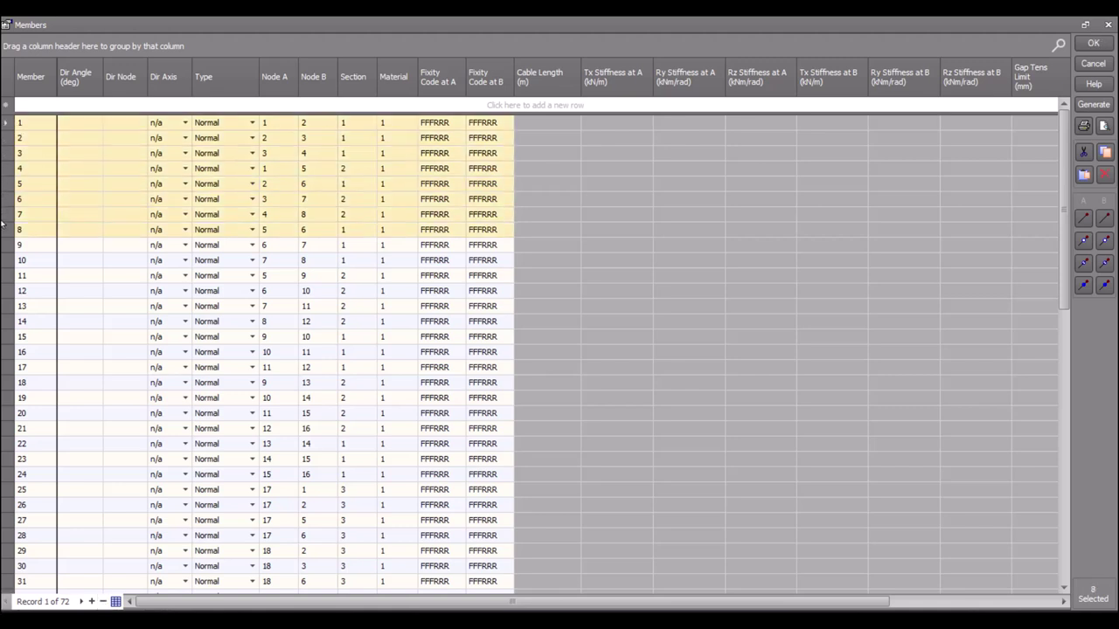
left_click(13, 291, "ctrl")
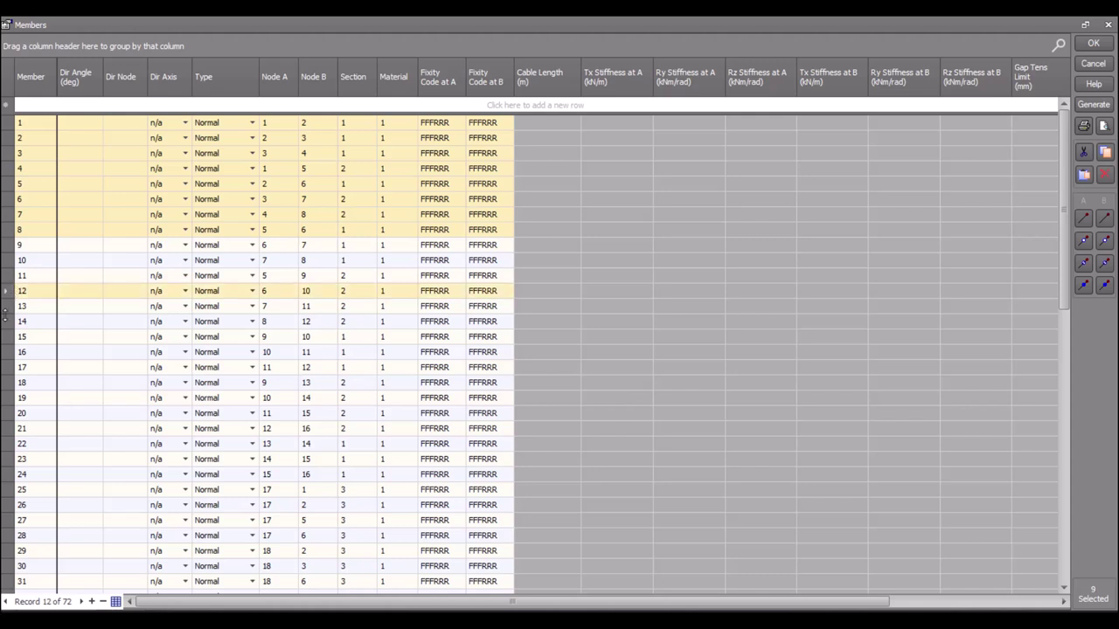
left_click(8, 337, "ctrl")
left_click(6, 382, "ctrl")
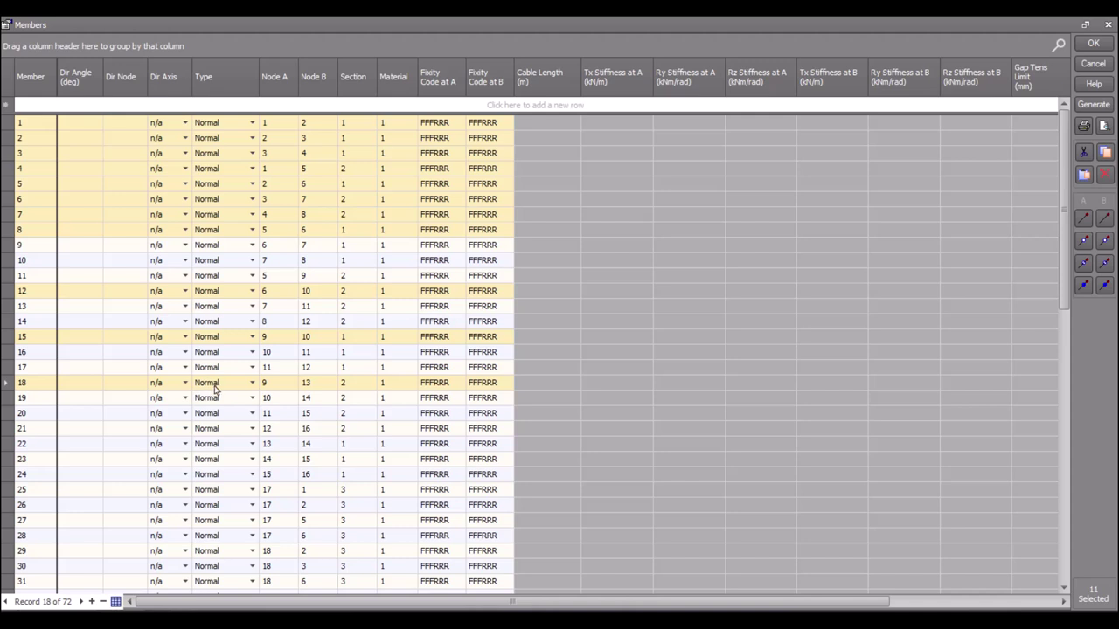
left_click(215, 389)
left_click(605, 313)
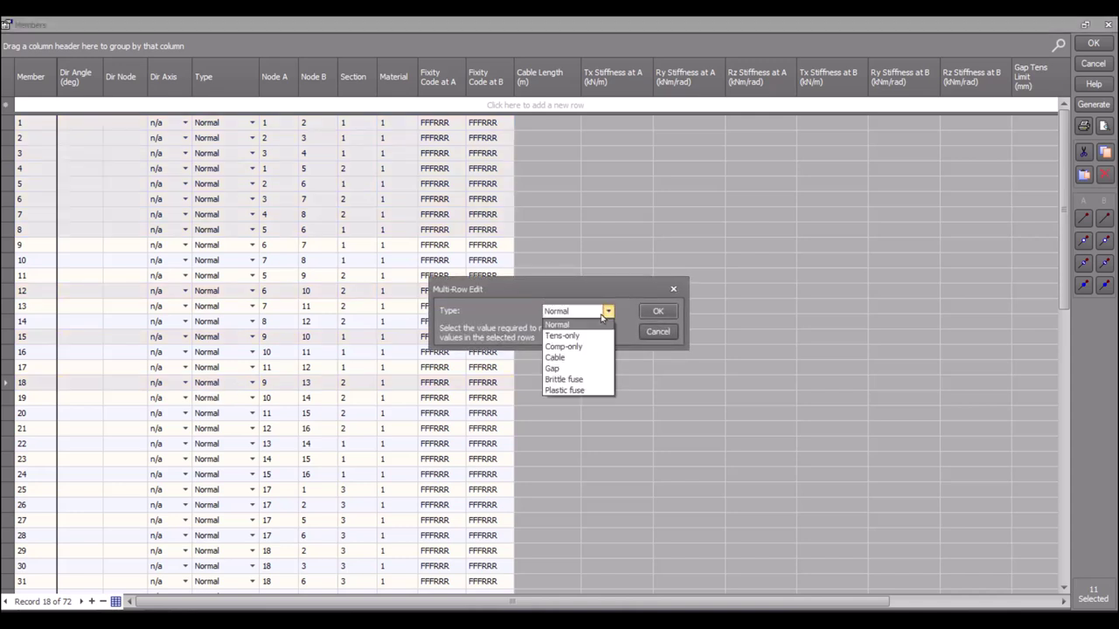
left_click(594, 357)
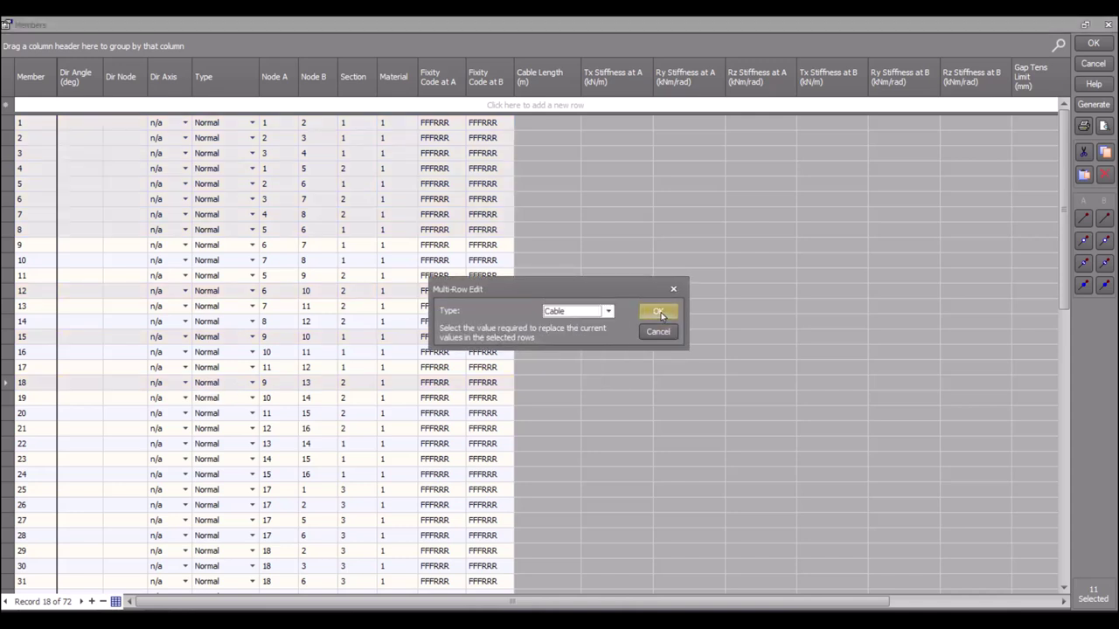
left_click(659, 313)
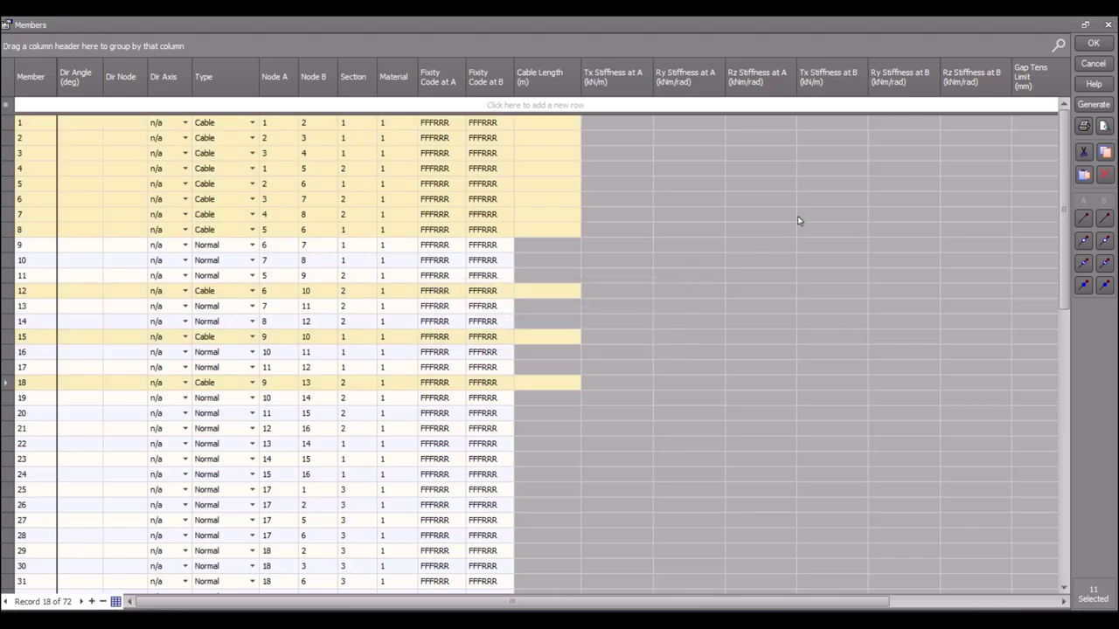
left_click(1092, 43)
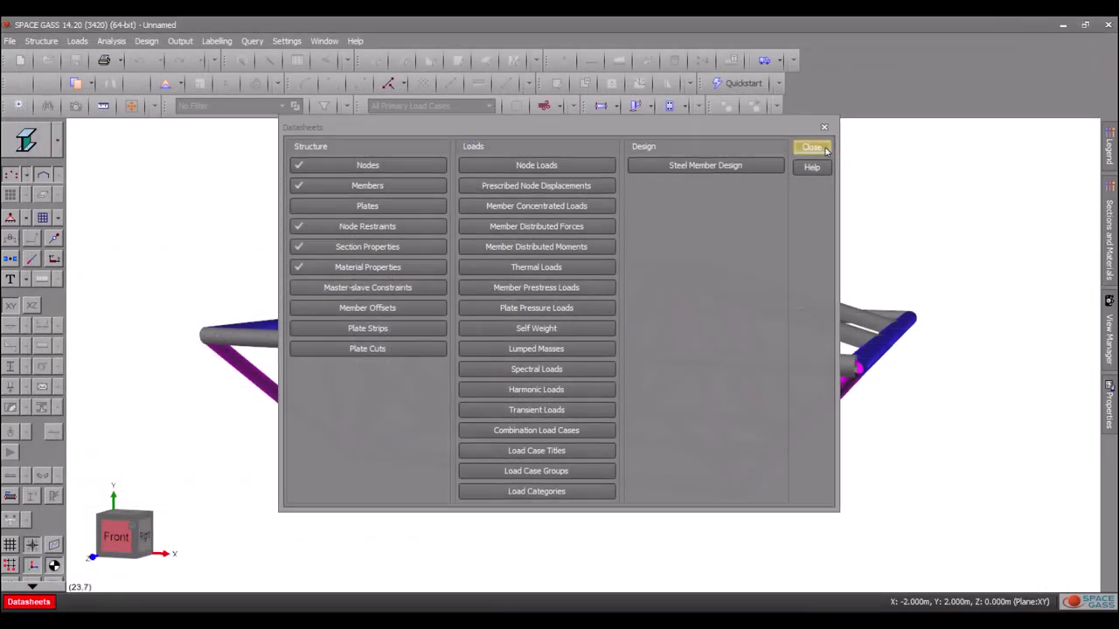
left_click(812, 147)
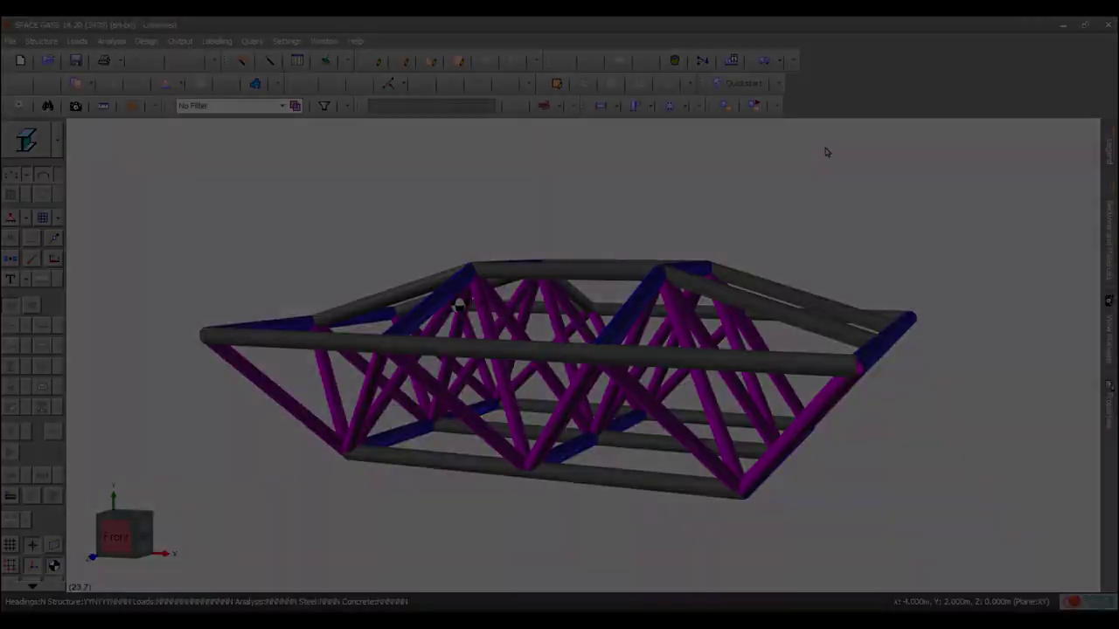